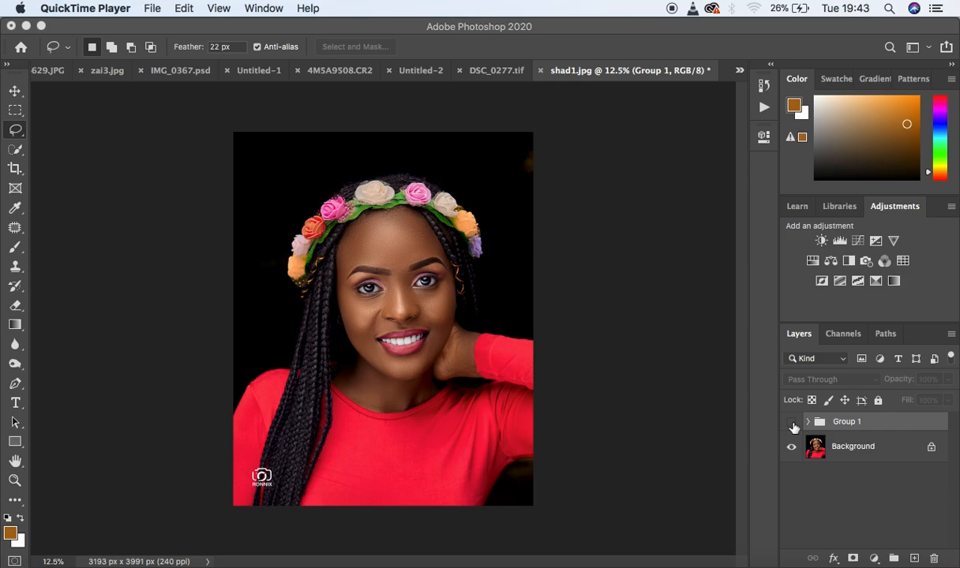
- Compare the portrait with and without Group 1, and delete the group so only the Background layer remains
left_click(792, 423)
left_click(791, 422)
left_click(792, 422)
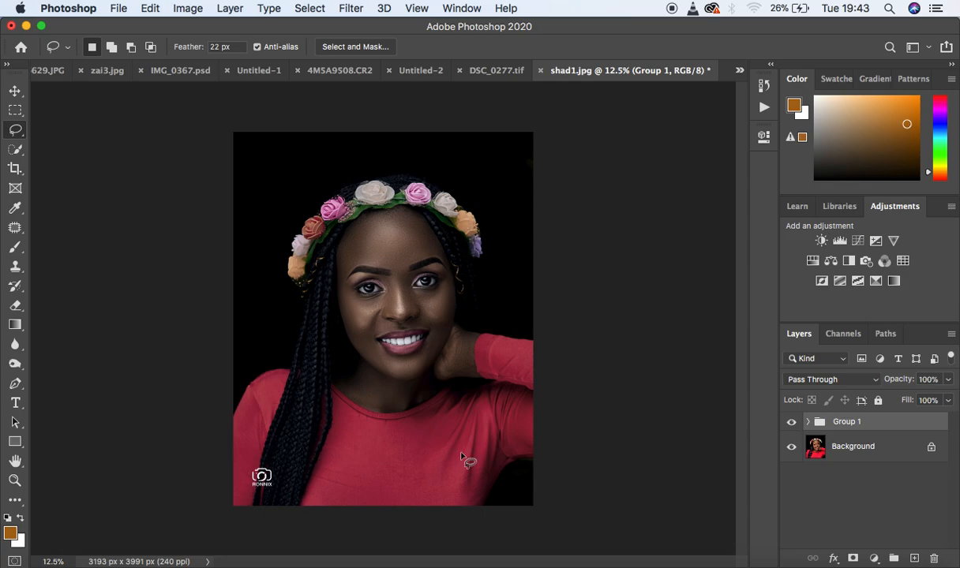
left_click(791, 424)
left_click(790, 425)
left_click_drag(841, 420, 937, 559)
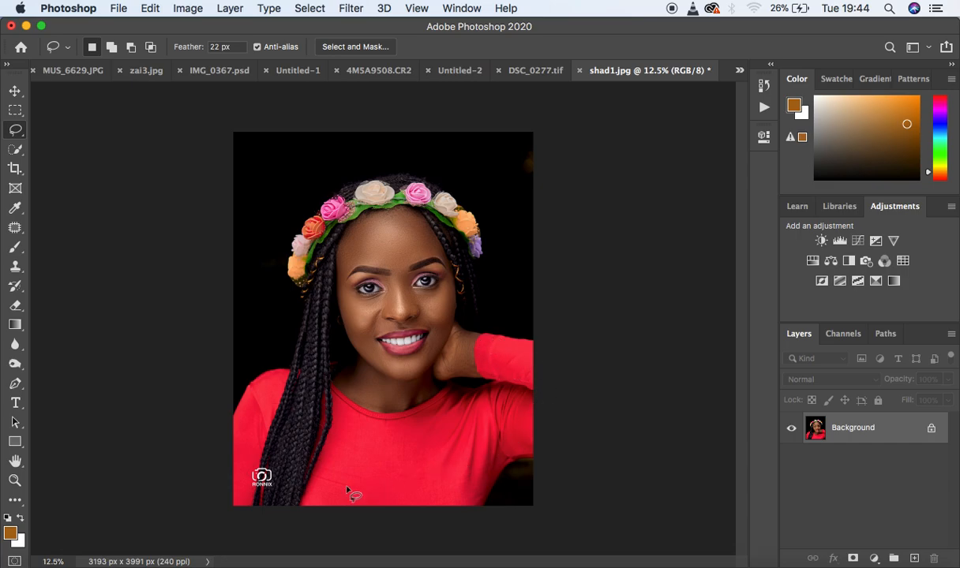
- Add a Black & White adjustment layer above the Background and set its blend mode to Multiply
left_click(874, 559)
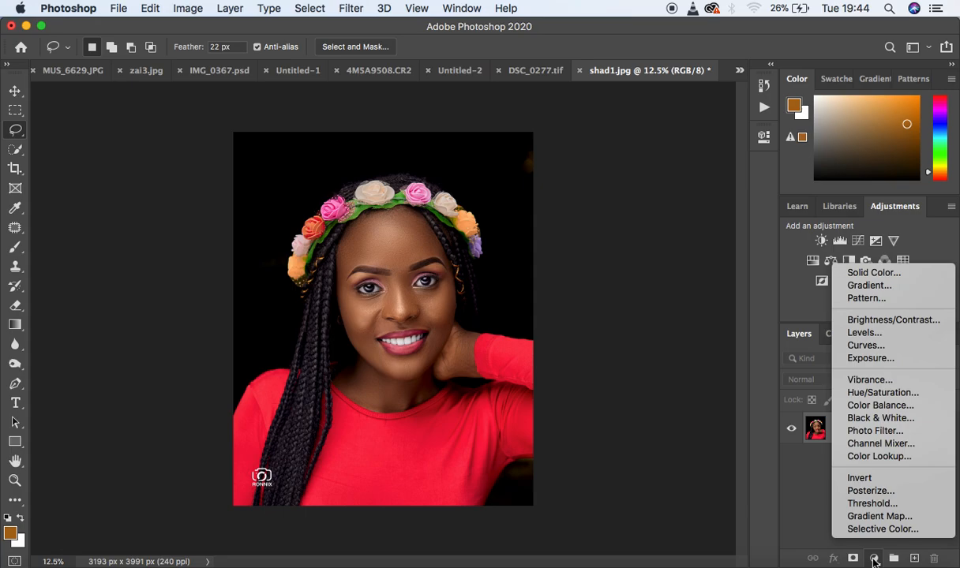
left_click(873, 419)
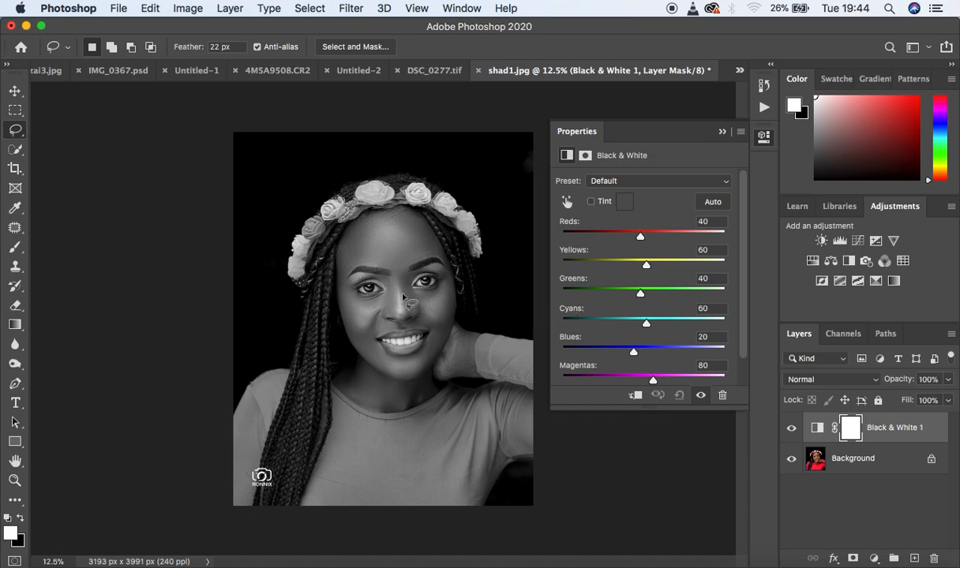
left_click(722, 132)
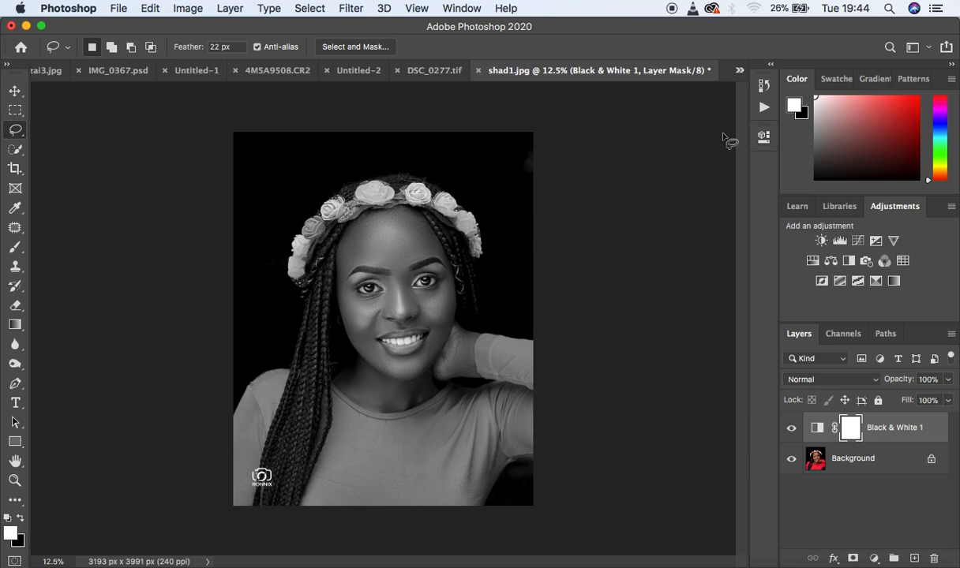
left_click(825, 381)
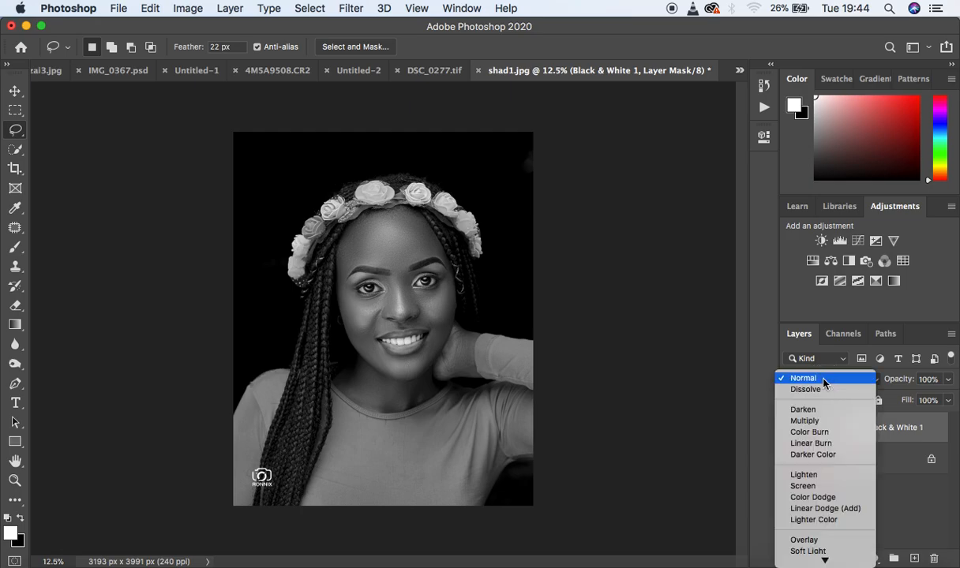
left_click(822, 422)
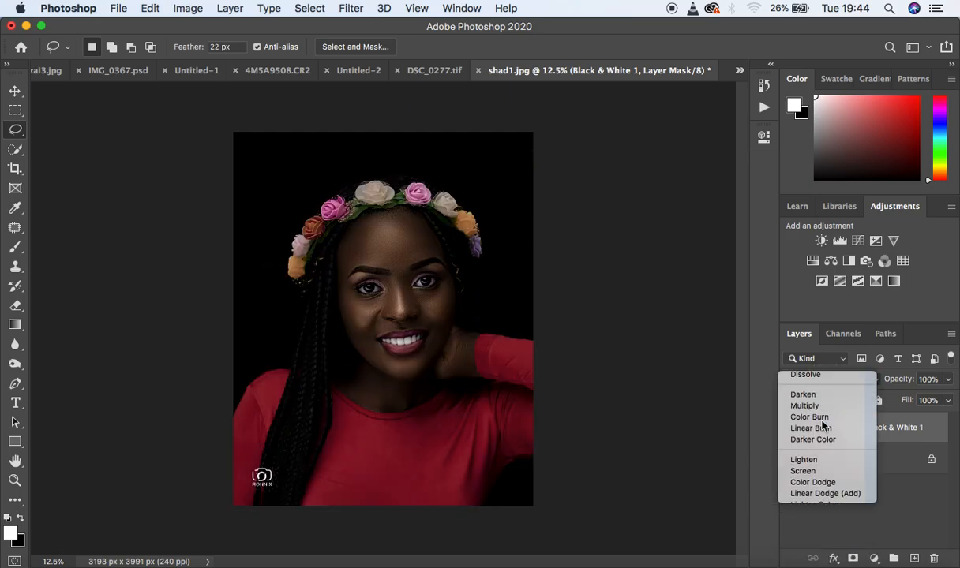
- Lower the Multiply Black & White layer's opacity to 50% and compare the portrait with and without it
key("super+plus")
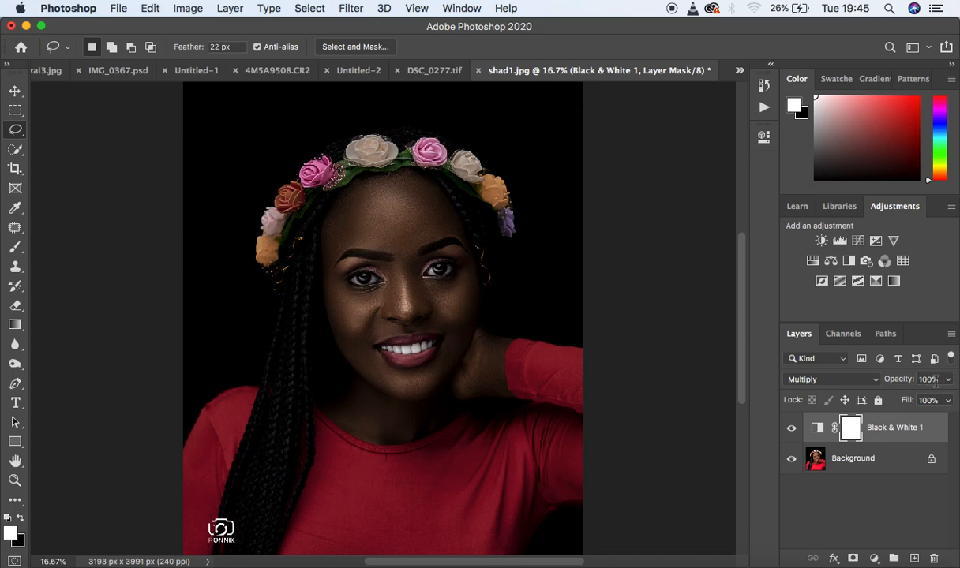
left_click(948, 381)
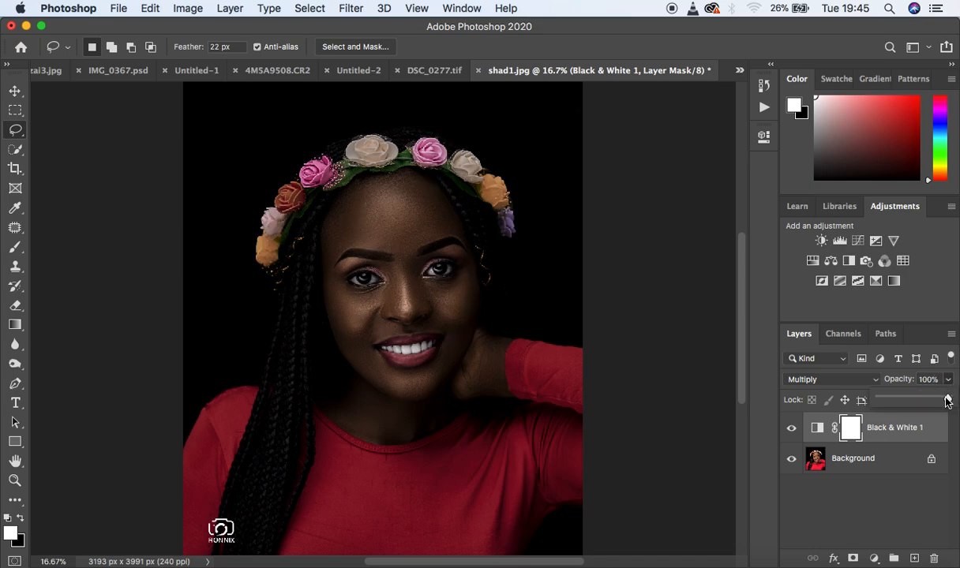
left_click_drag(945, 397, 922, 402)
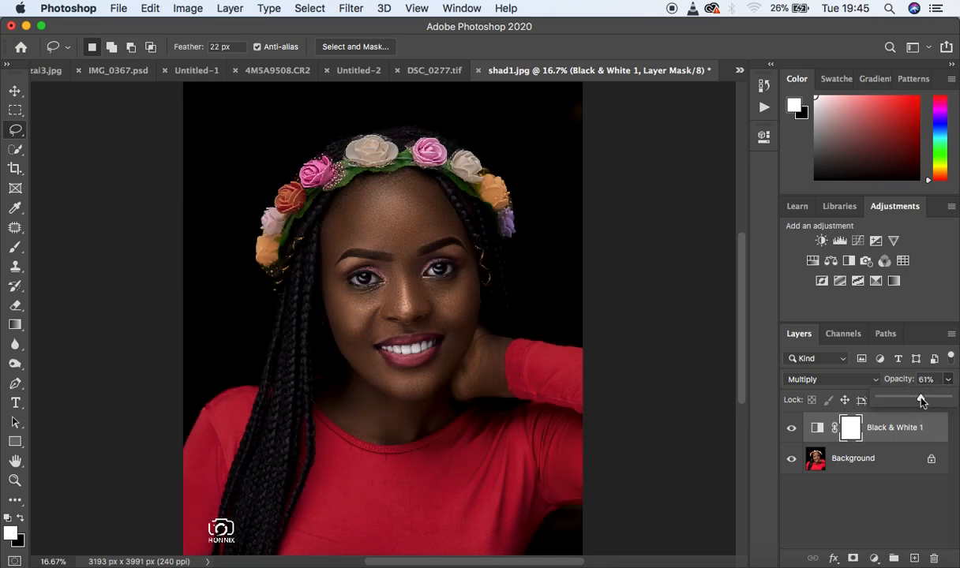
left_click_drag(921, 400, 914, 402)
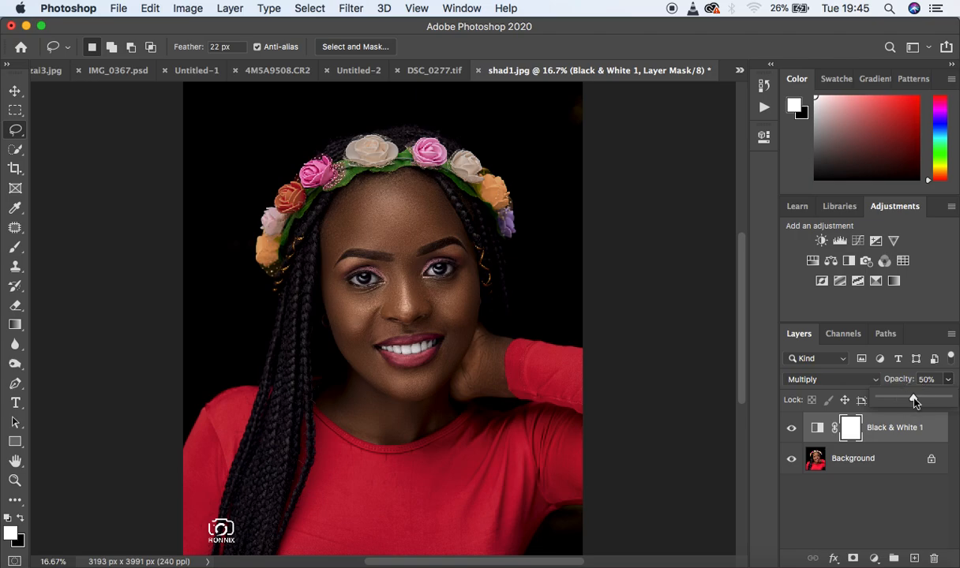
left_click(791, 427)
left_click(791, 428)
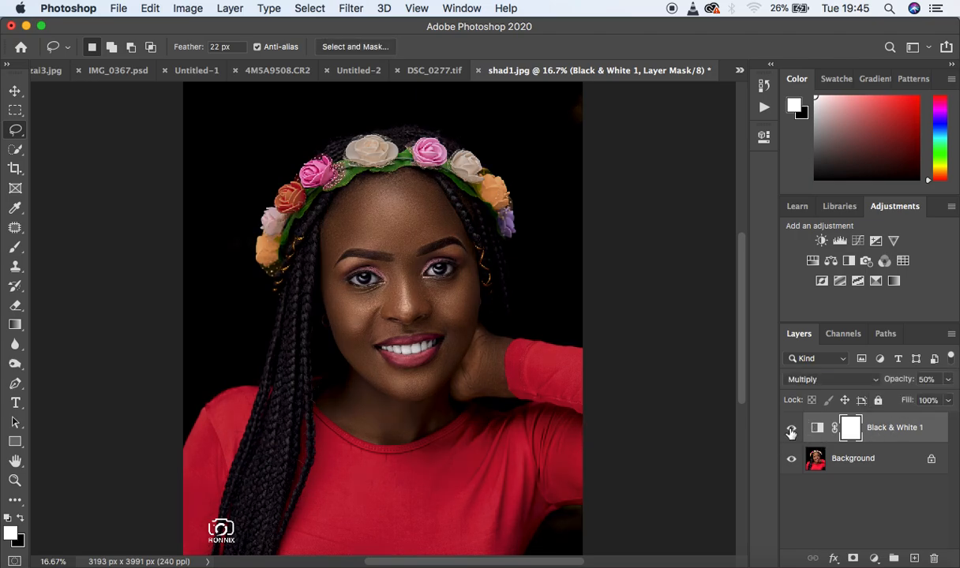
left_click(791, 428)
left_click(791, 429)
- Add a second Black & White adjustment layer and set its blend mode to Overlay
left_click(873, 558)
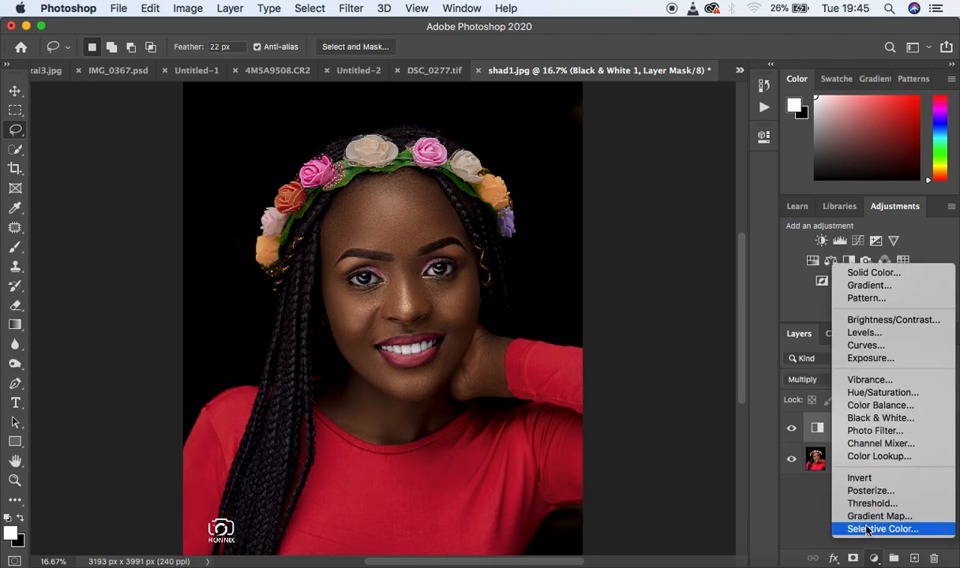
left_click(870, 418)
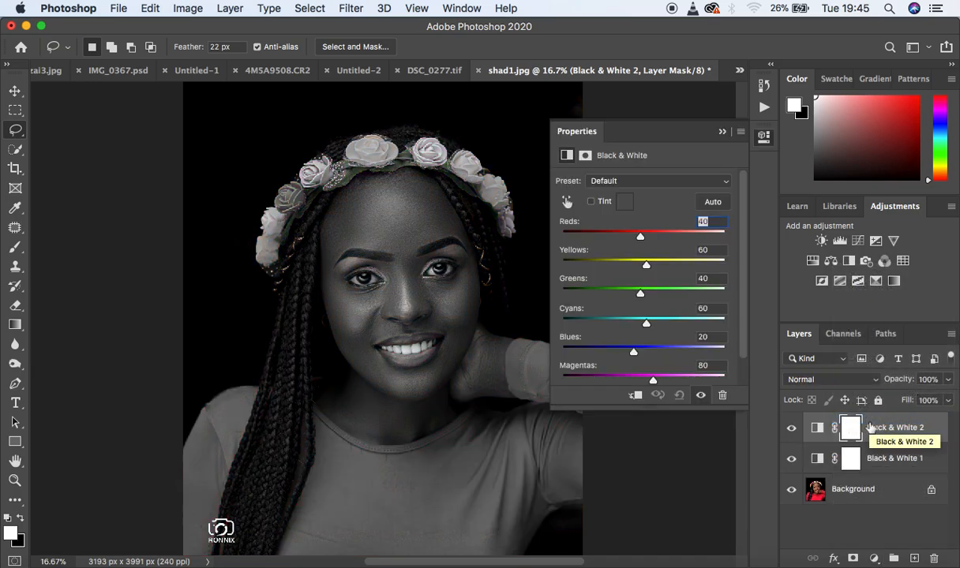
left_click(807, 380)
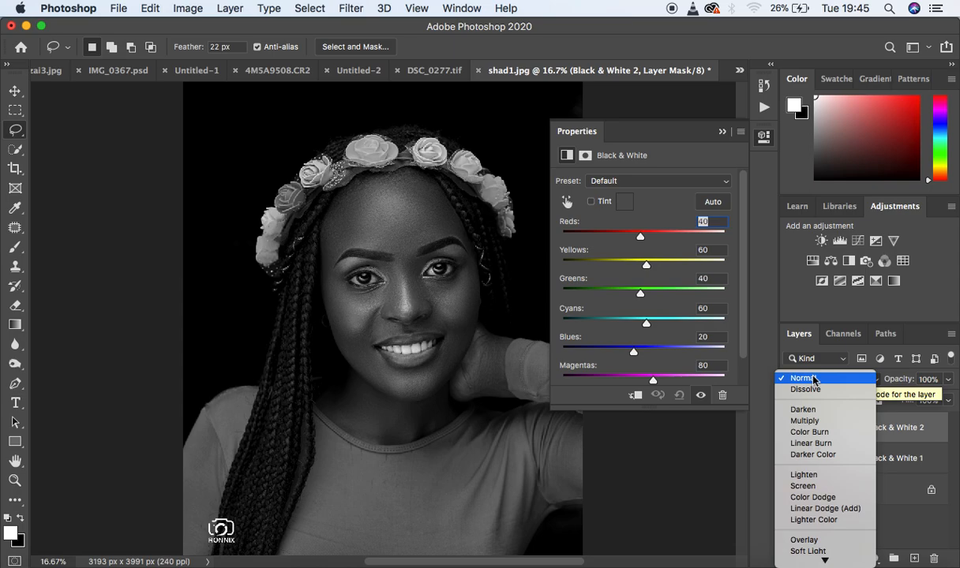
left_click(818, 542)
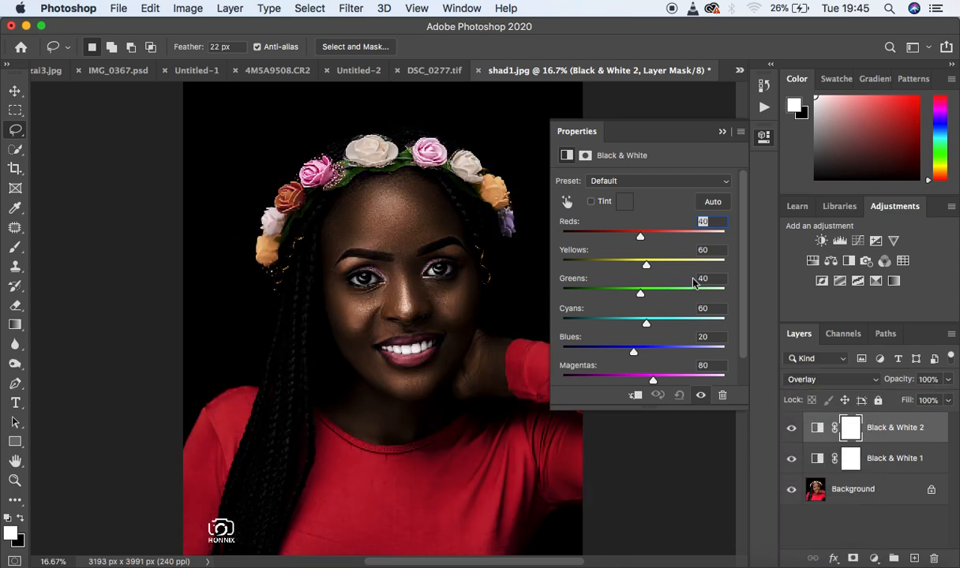
left_click(722, 133)
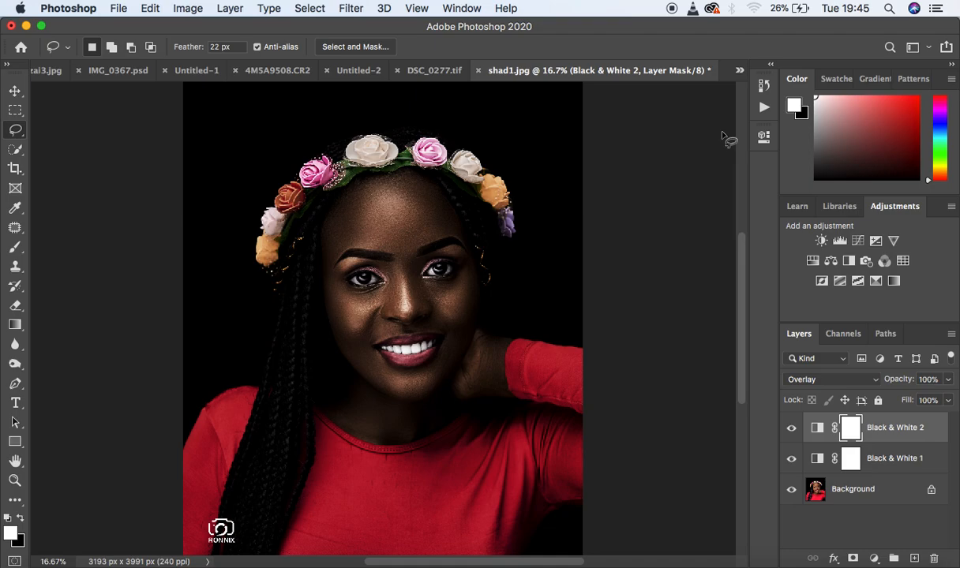
- Reduce the Overlay Black & White layer's opacity to 20% and compare the image with and without it
left_click(948, 379)
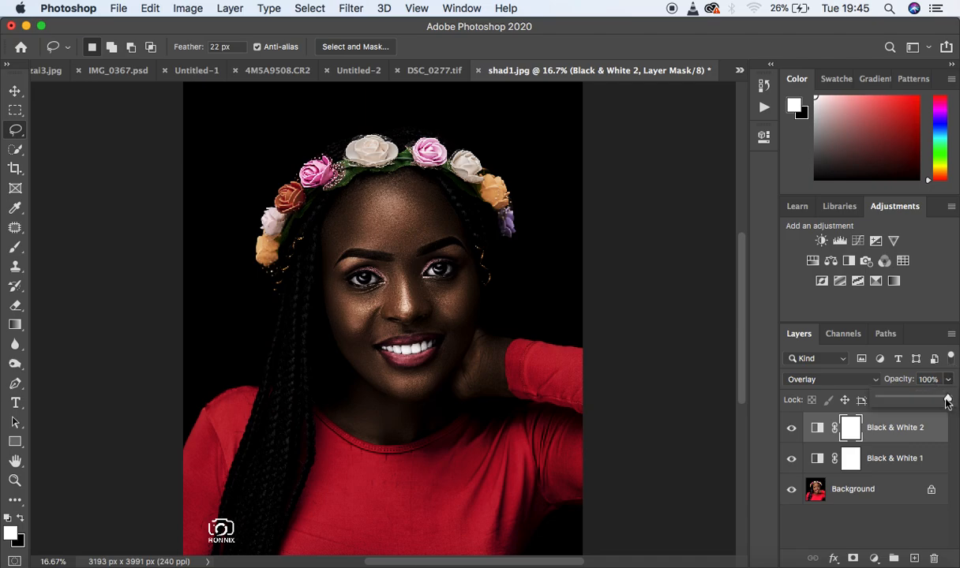
left_click_drag(948, 397, 893, 403)
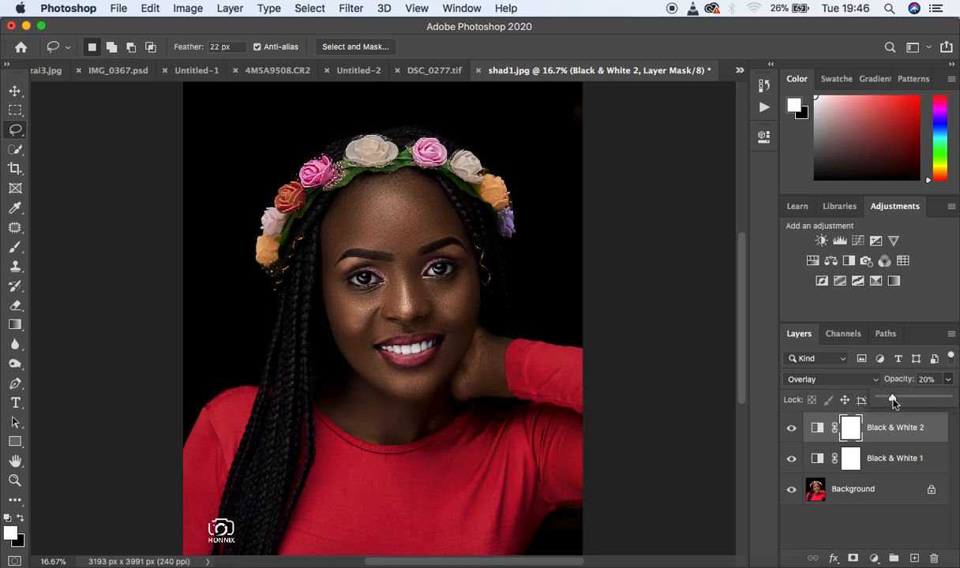
left_click(792, 429)
left_click(793, 430)
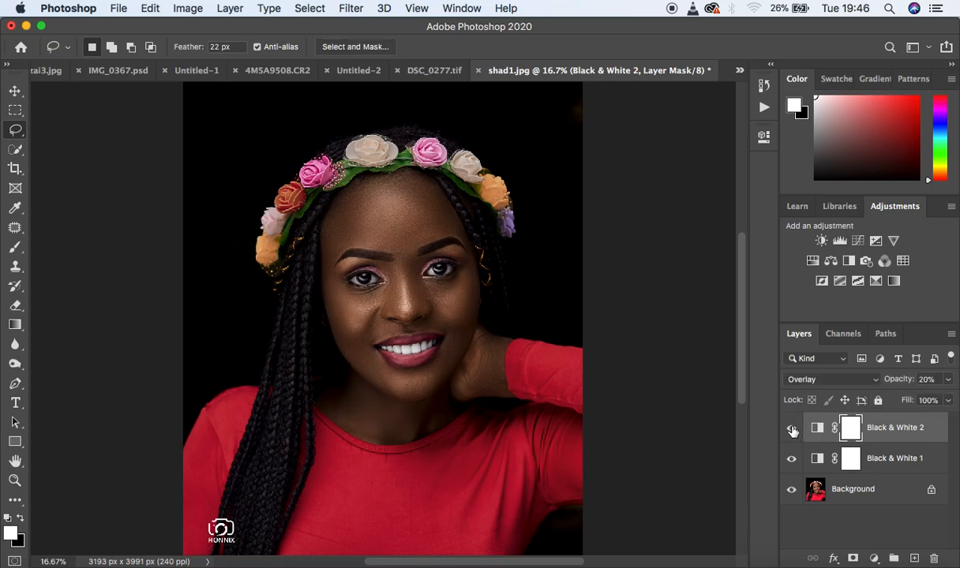
left_click(793, 430)
left_click(793, 431)
- Add a third Black & White adjustment layer in Normal mode at 24% opacity and check its before-and-after effect
left_click(875, 558)
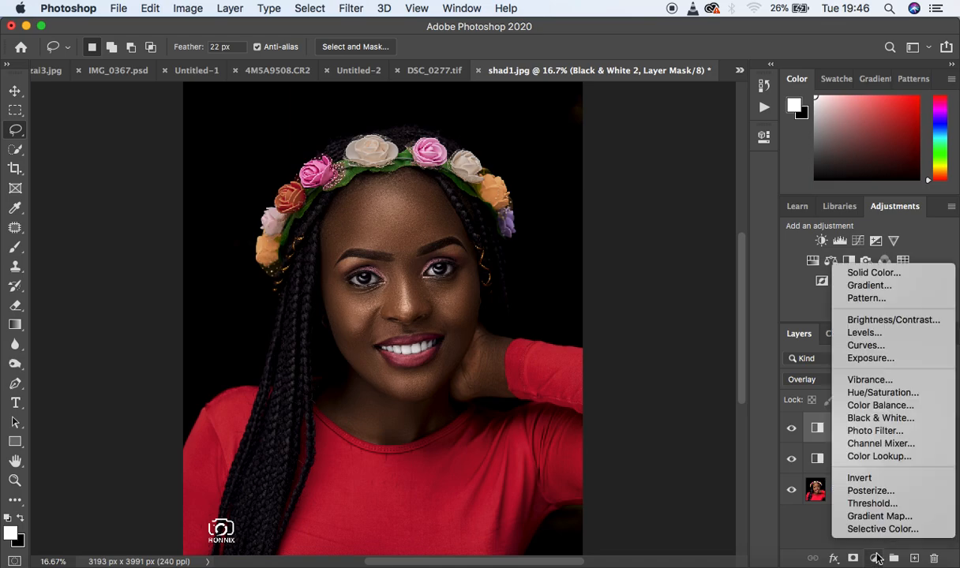
left_click(890, 417)
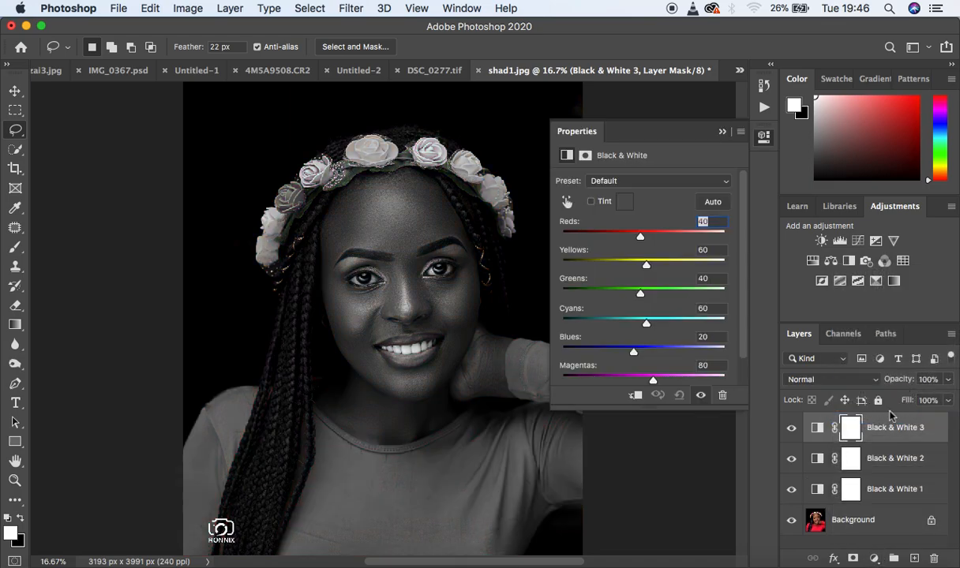
left_click(721, 134)
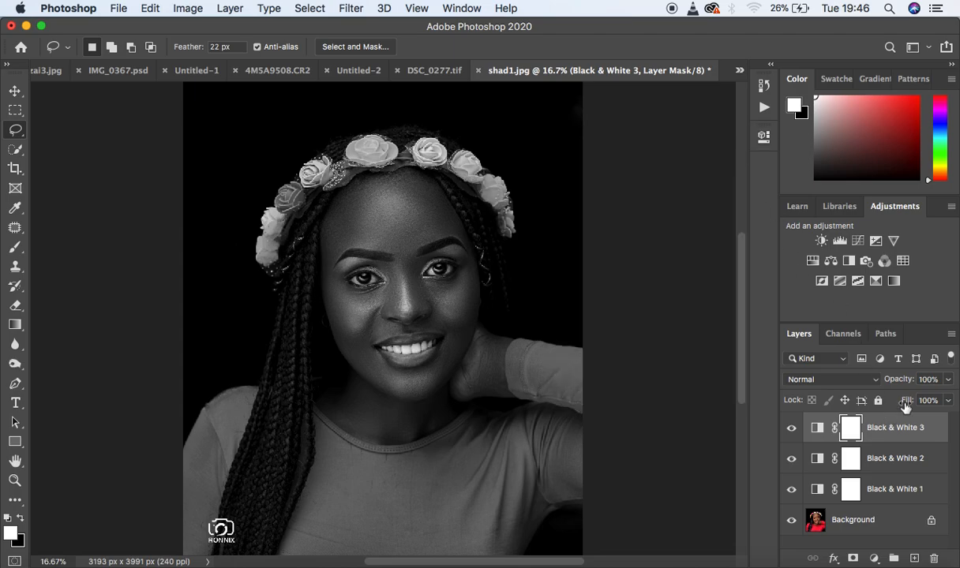
left_click(948, 380)
left_click_drag(943, 399, 896, 401)
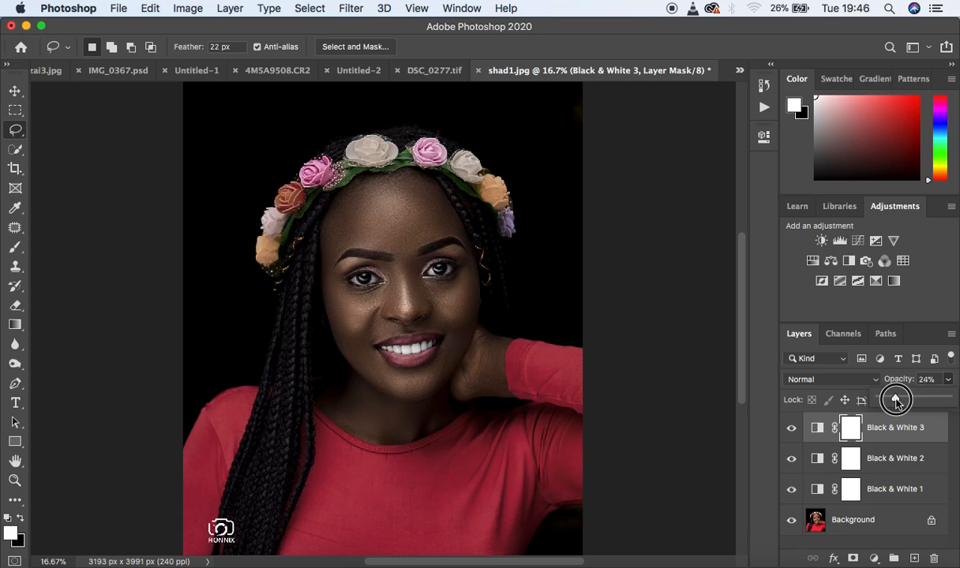
left_click(791, 430)
left_click(792, 429)
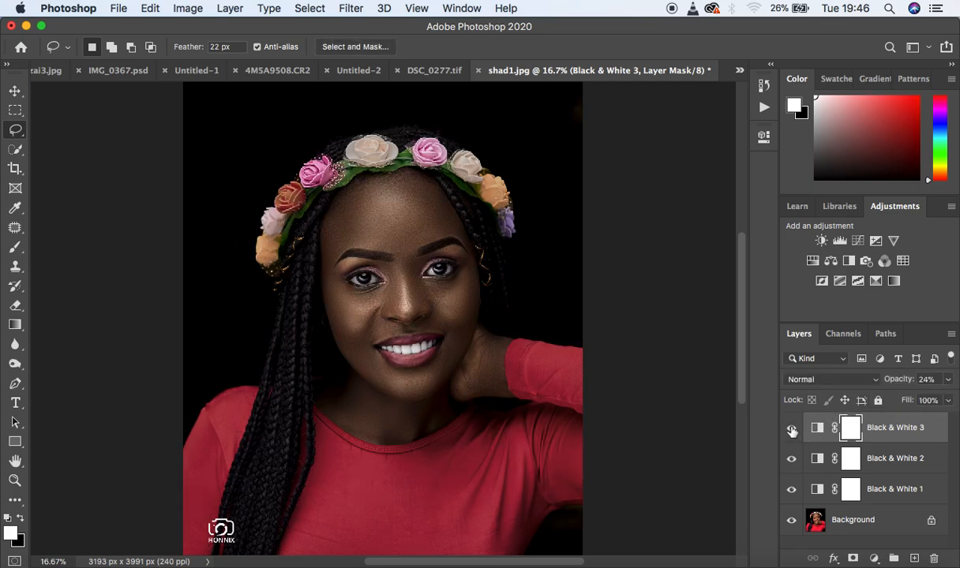
- Add a Hue/Saturation adjustment layer and set the Yellows saturation to -52
left_click(874, 559)
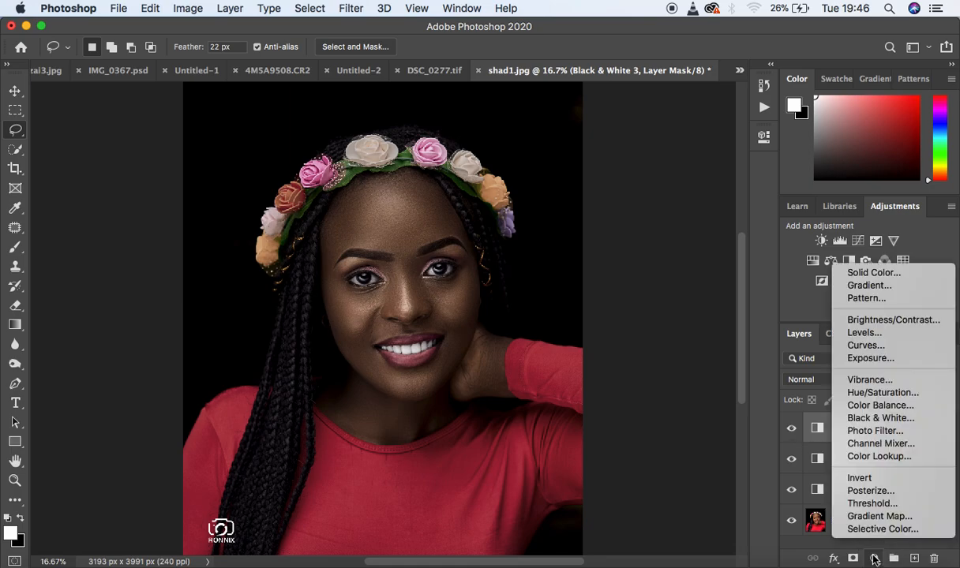
left_click(896, 394)
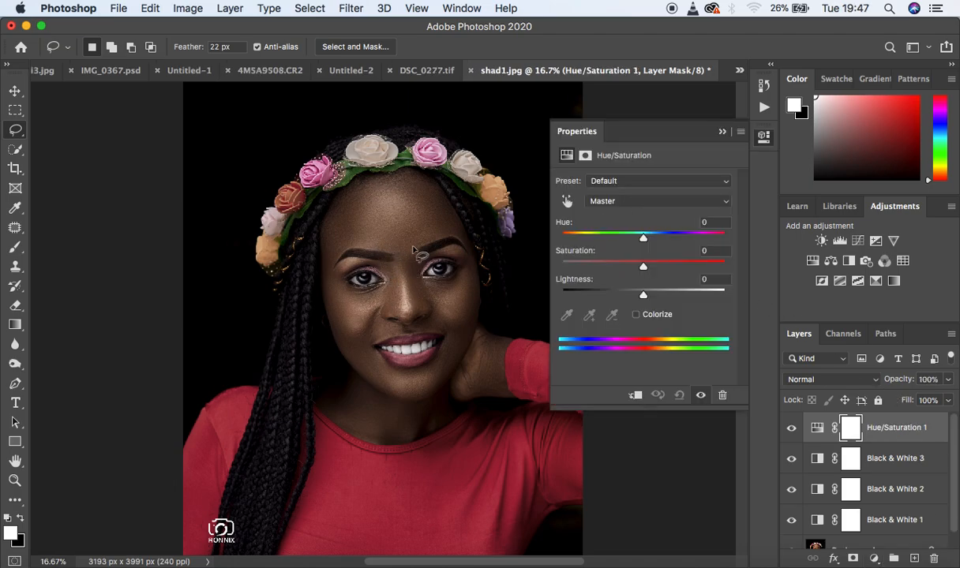
left_click(629, 203)
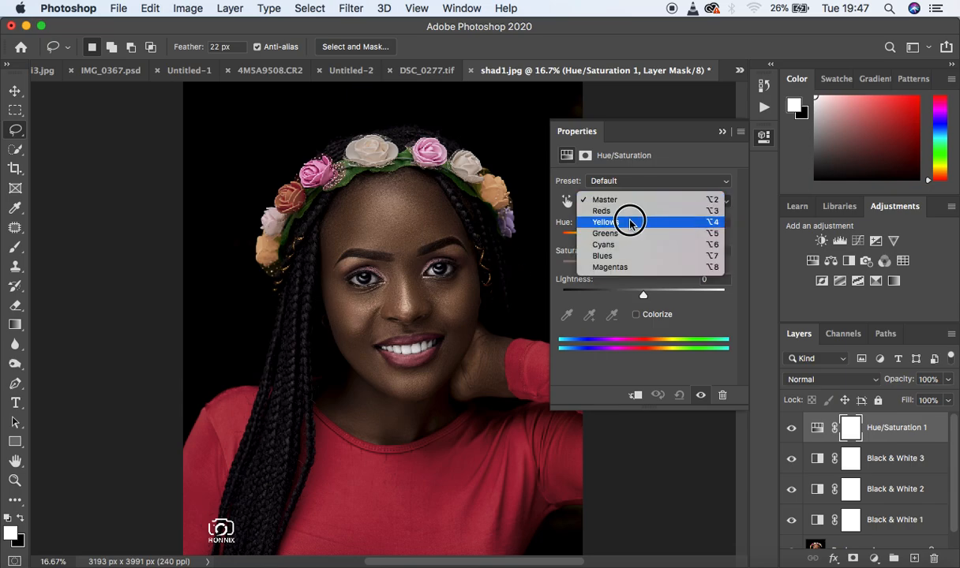
left_click(630, 222)
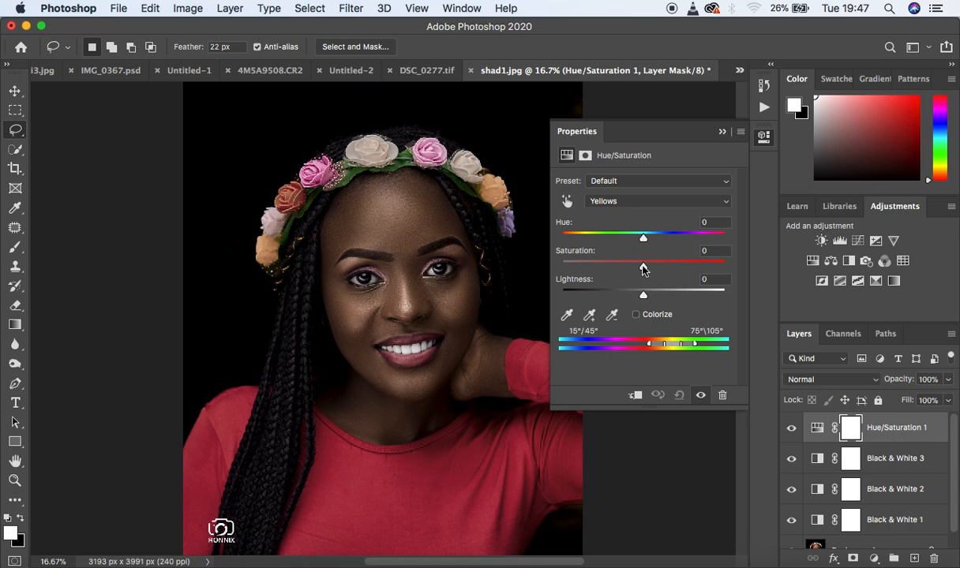
left_click_drag(643, 270, 601, 266)
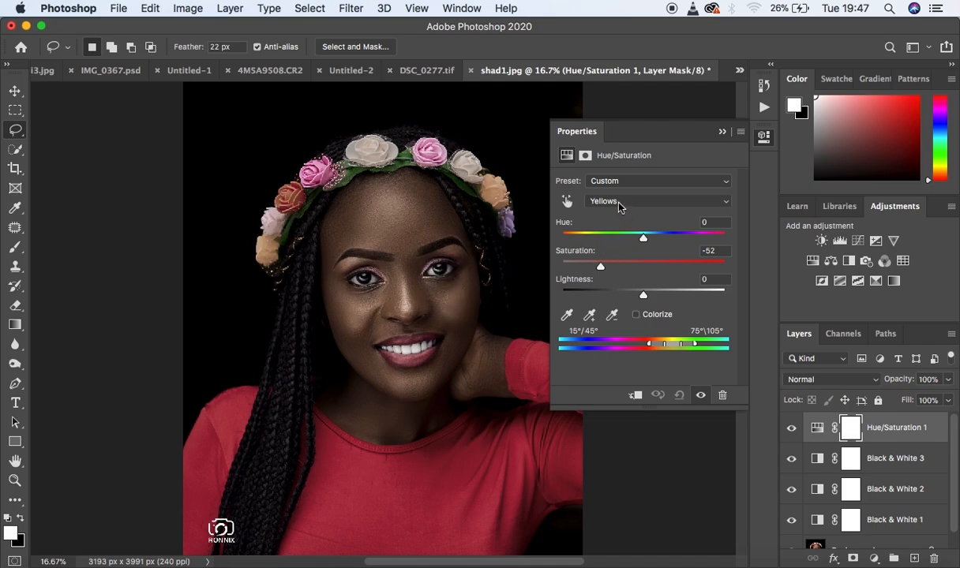
- Set the Magentas saturation to -39 in the Hue/Saturation adjustment and close its settings
left_click(593, 203)
left_click(624, 245)
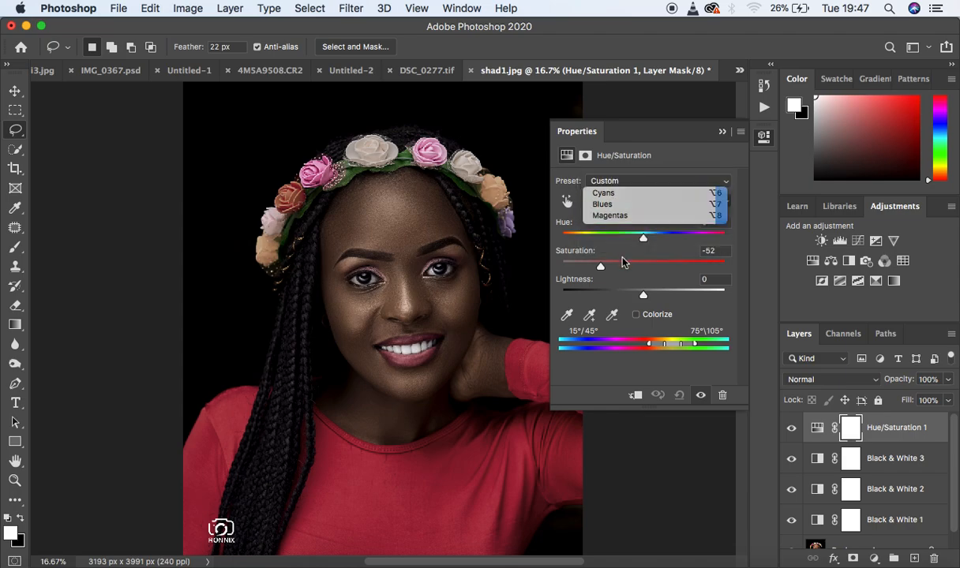
left_click_drag(644, 269, 612, 271)
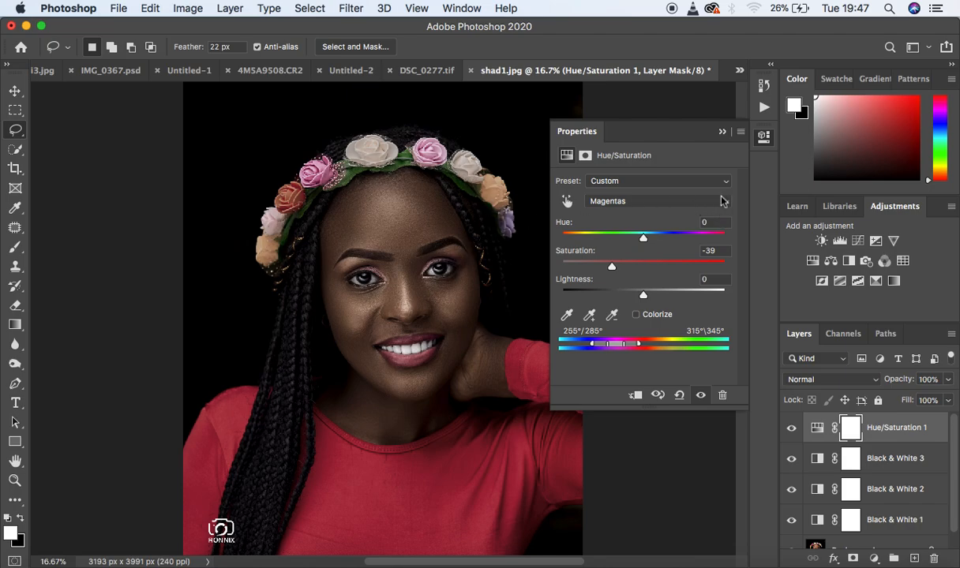
left_click(722, 134)
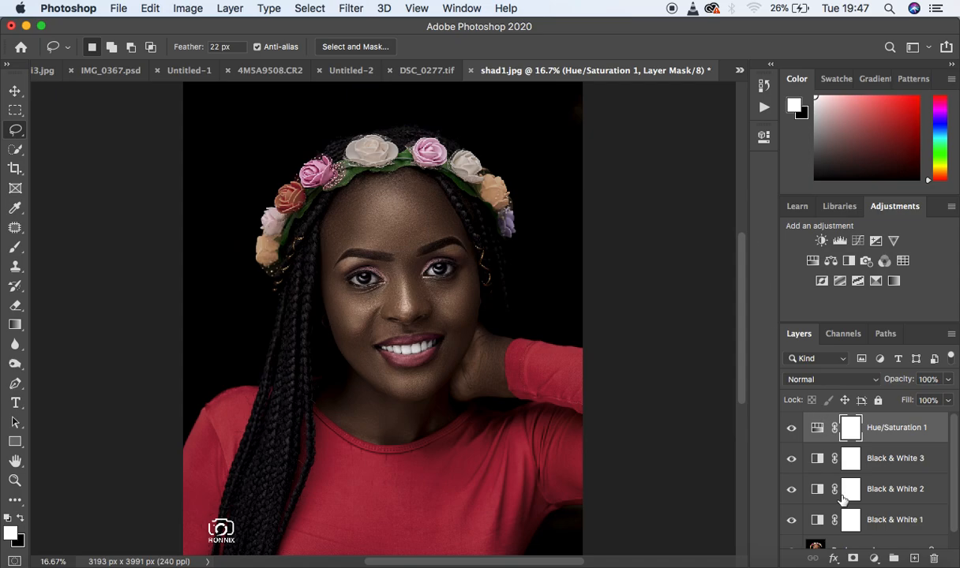
- Add a Photo Filter adjustment layer using Cooling Filter (82), lower its density well below 25%, and close its settings
left_click(874, 558)
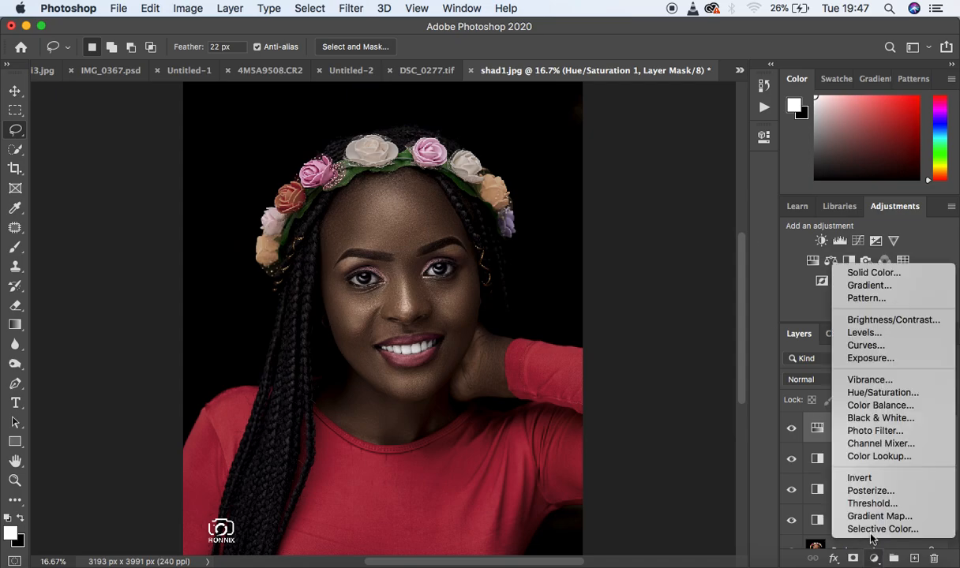
left_click(868, 422)
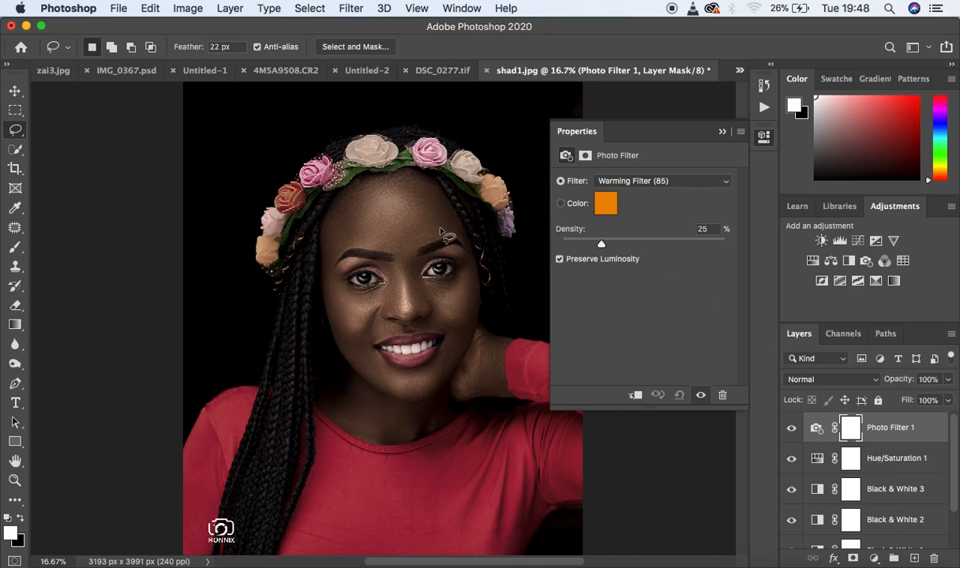
left_click(624, 183)
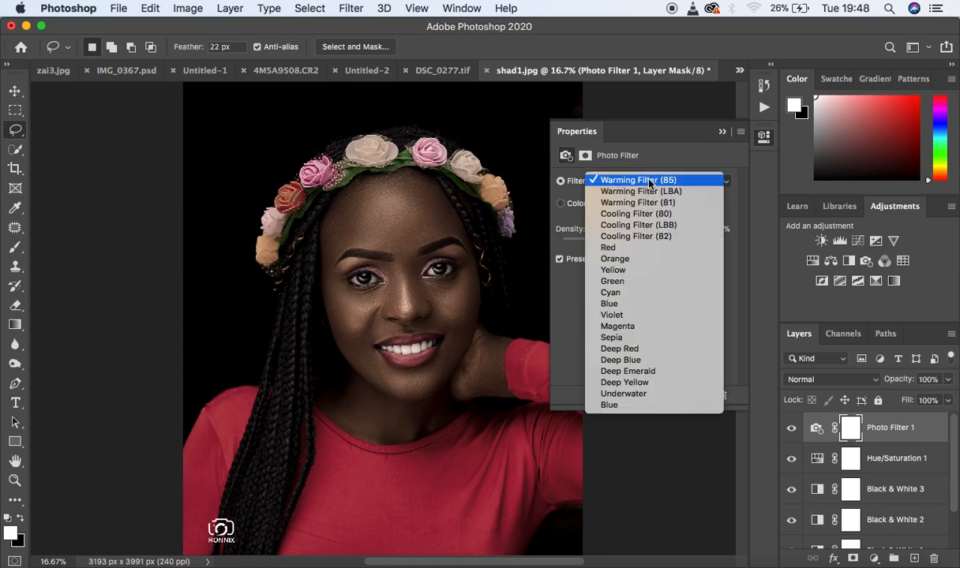
left_click(749, 200)
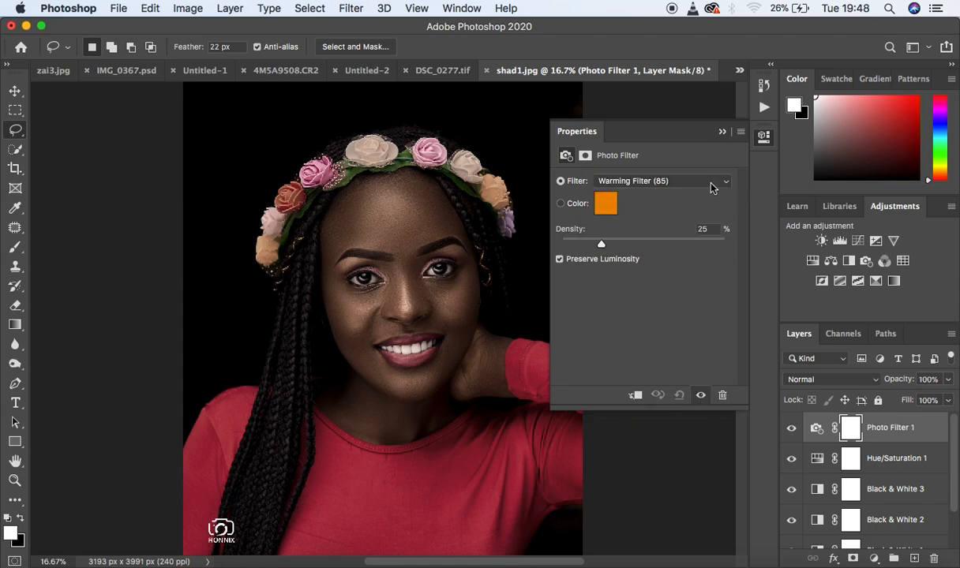
left_click(671, 182)
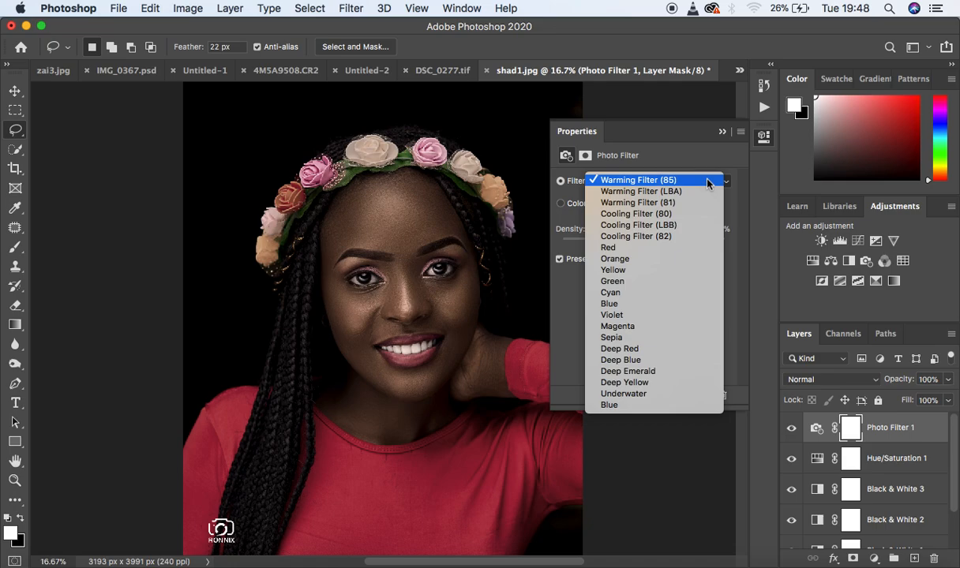
left_click(683, 241)
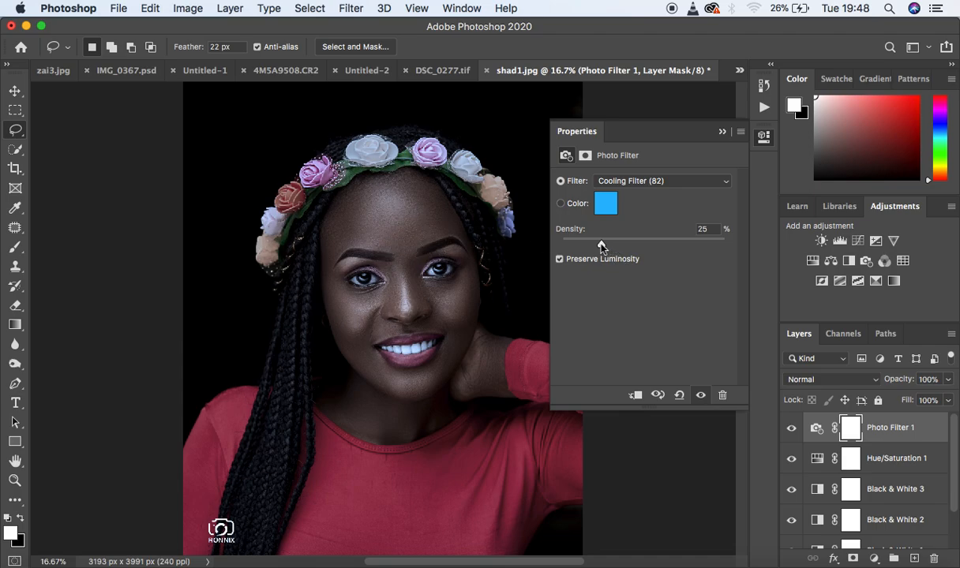
left_click_drag(601, 246, 570, 245)
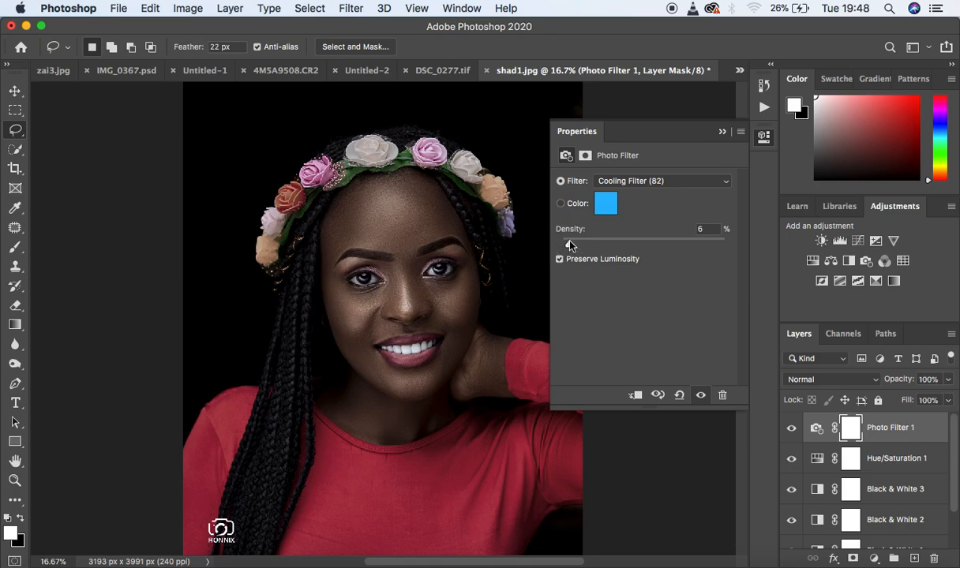
left_click(721, 133)
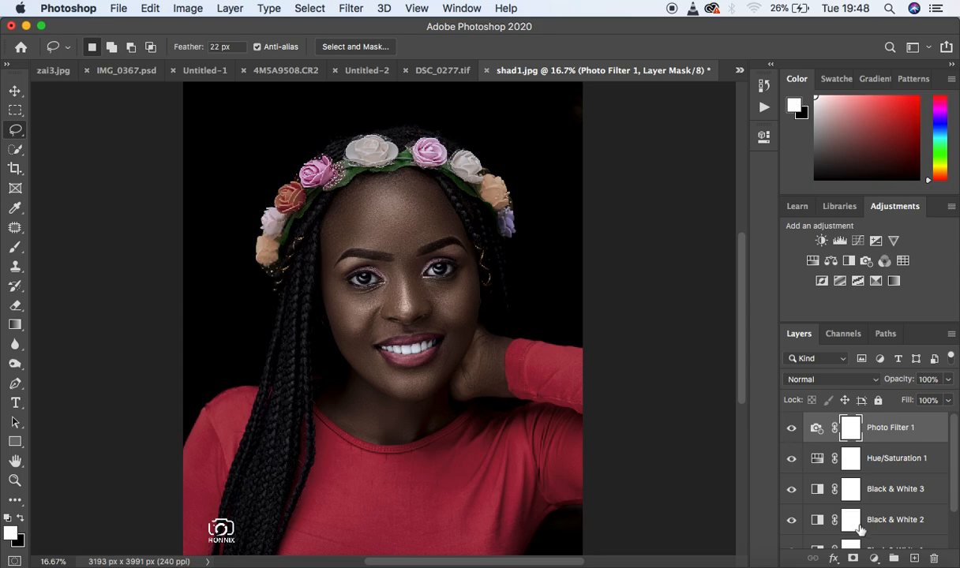
- Add a Brightness/Contrast adjustment layer, raise the contrast slightly, and close its settings
left_click(872, 559)
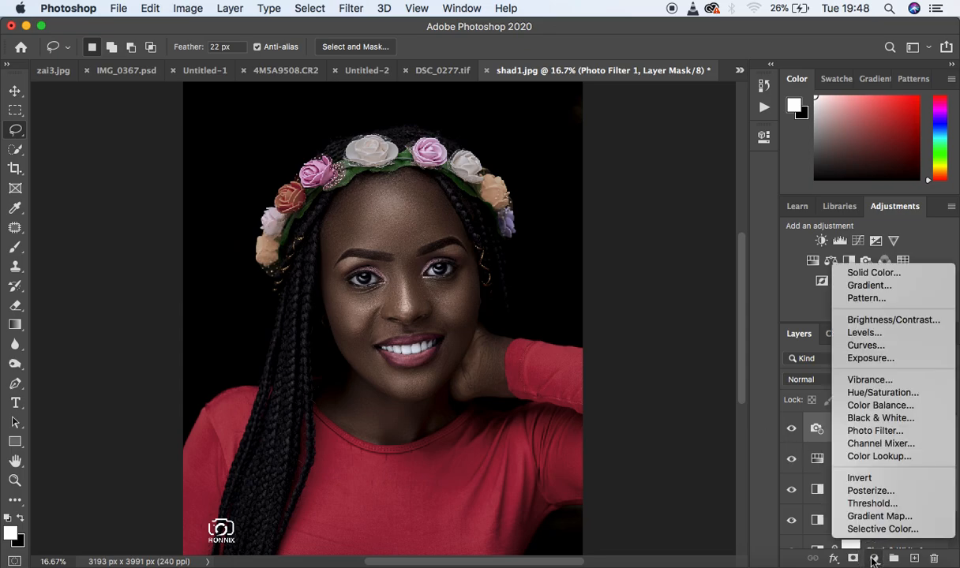
left_click(872, 321)
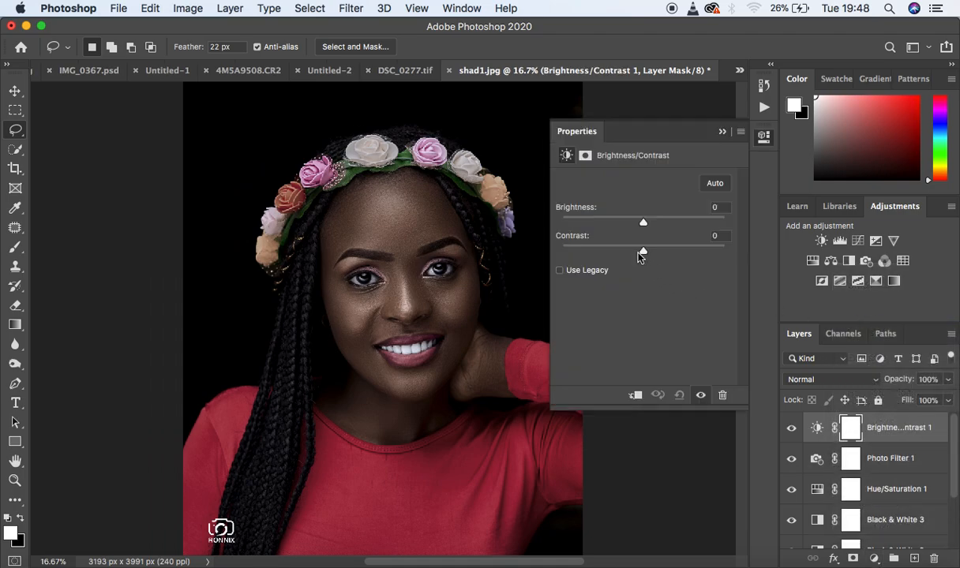
left_click_drag(643, 253, 647, 253)
left_click(686, 130)
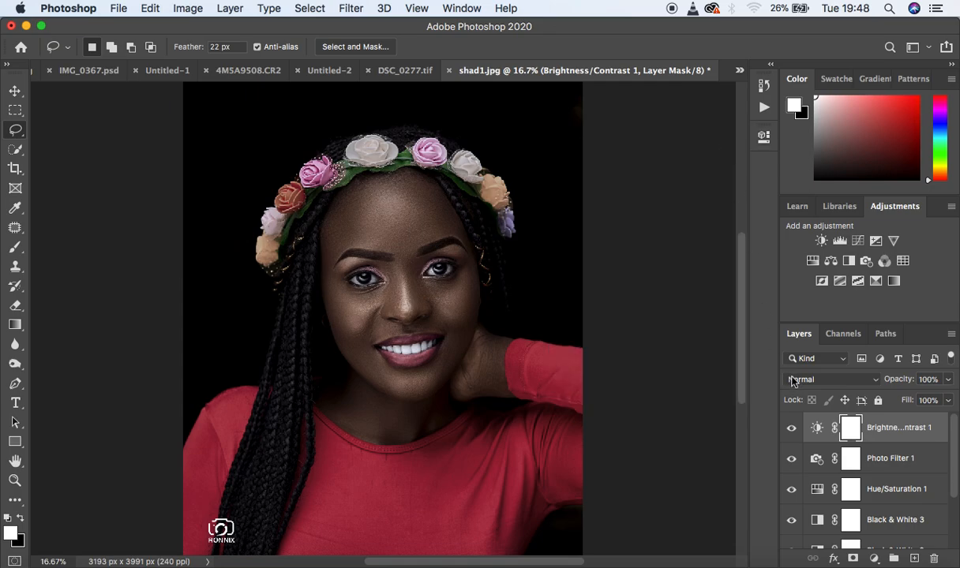
- Add a Selective Color adjustment layer and make slight Magenta and Yellow adjustments to the Reds
left_click(874, 559)
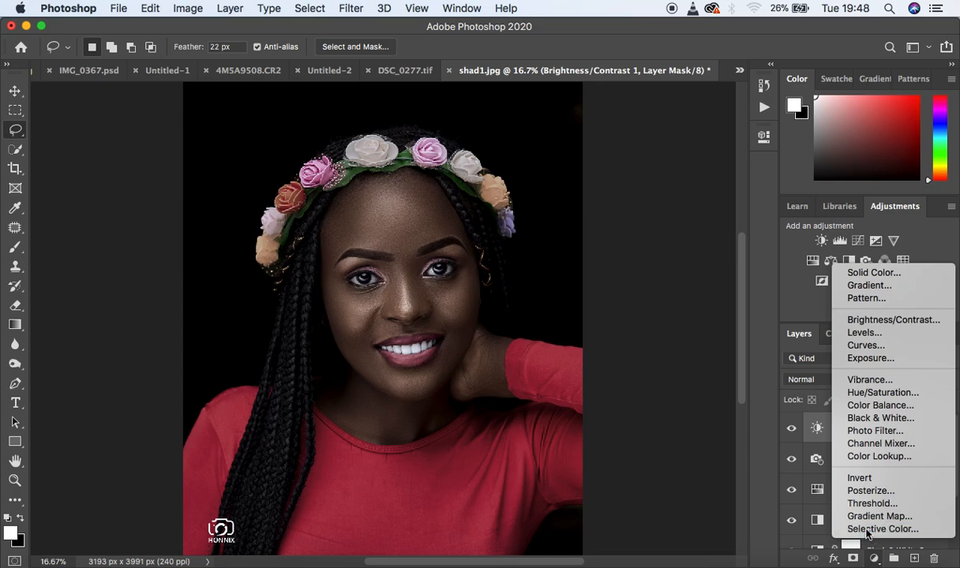
left_click(867, 530)
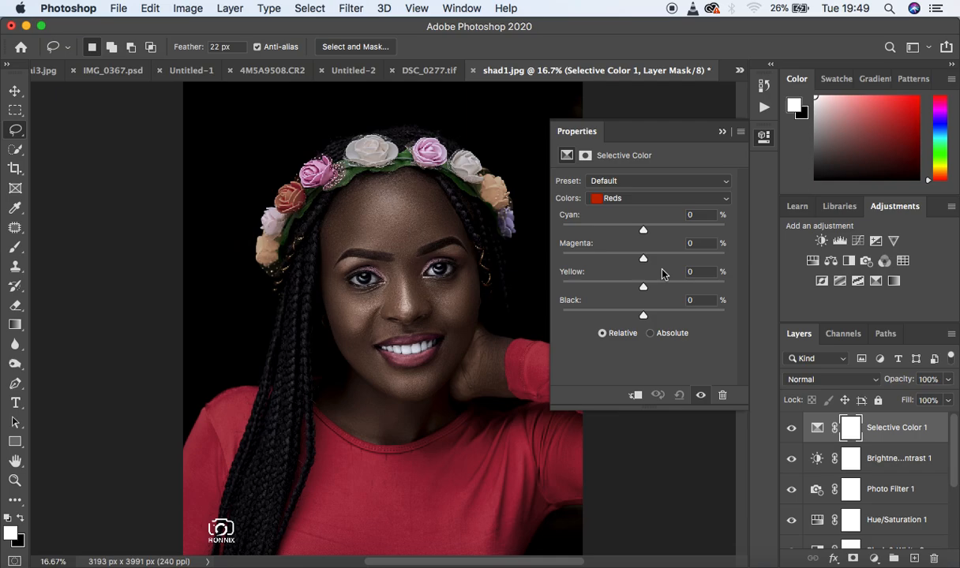
left_click(624, 198)
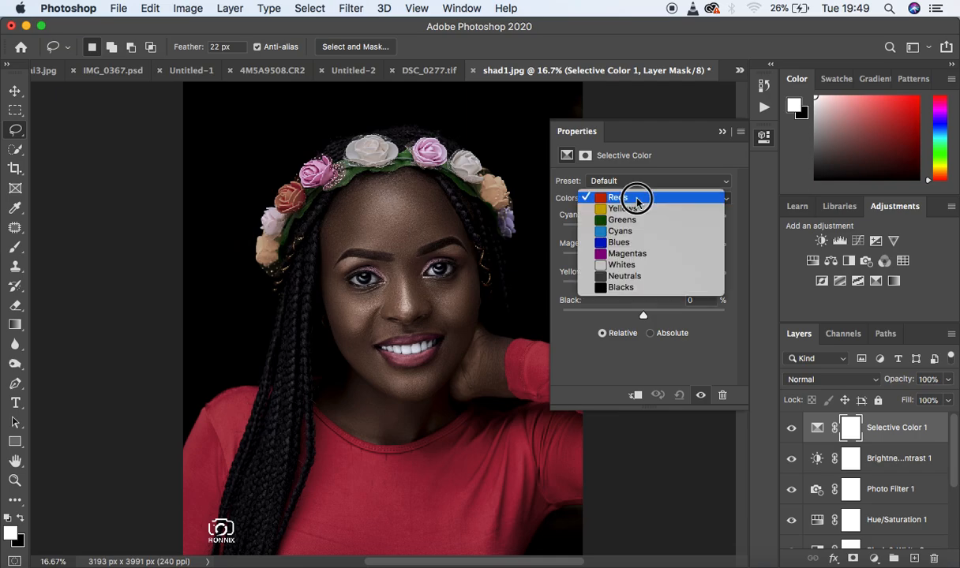
left_click(614, 195)
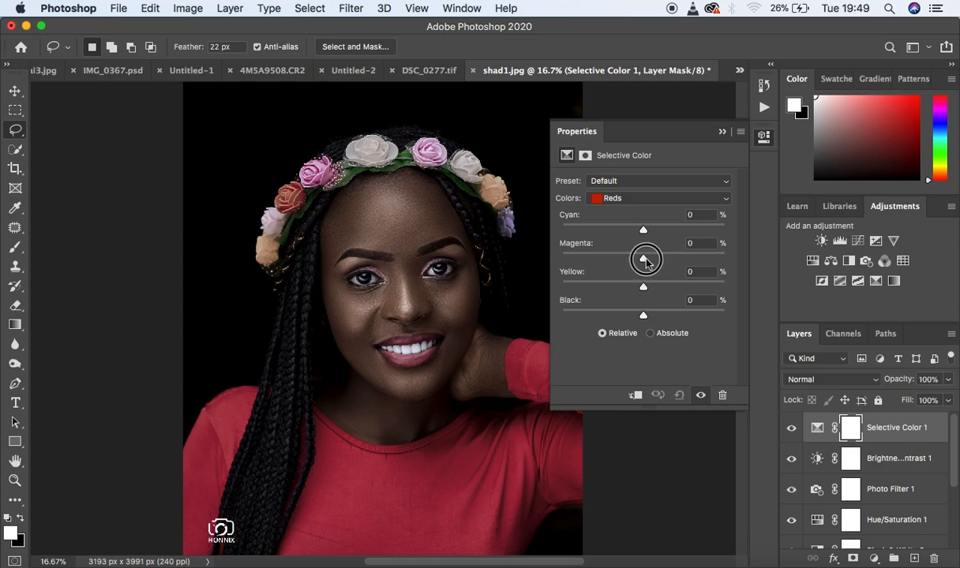
mouse_move(646, 263)
left_mouse_down()
mouse_move(643, 290)
mouse_move(643, 282)
left_mouse_up()
left_click(643, 286)
- Set the Yellow amount of the Yellows to -18% in the Selective Color adjustment
left_click(610, 198)
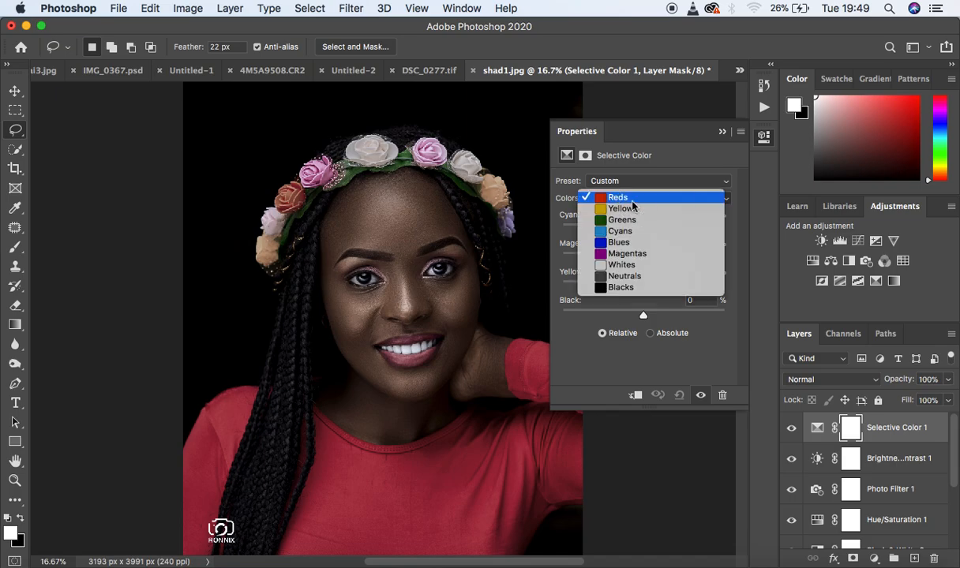
left_click(633, 210)
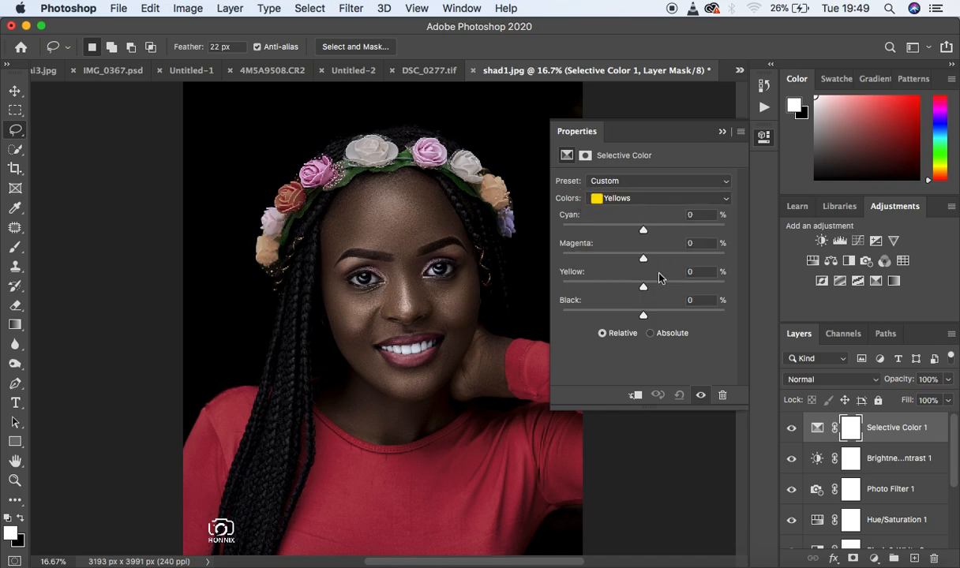
left_click_drag(645, 287, 629, 290)
- Add a Levels adjustment layer, move the black input point slightly inward to deepen the shadows, and close its settings
left_click(874, 558)
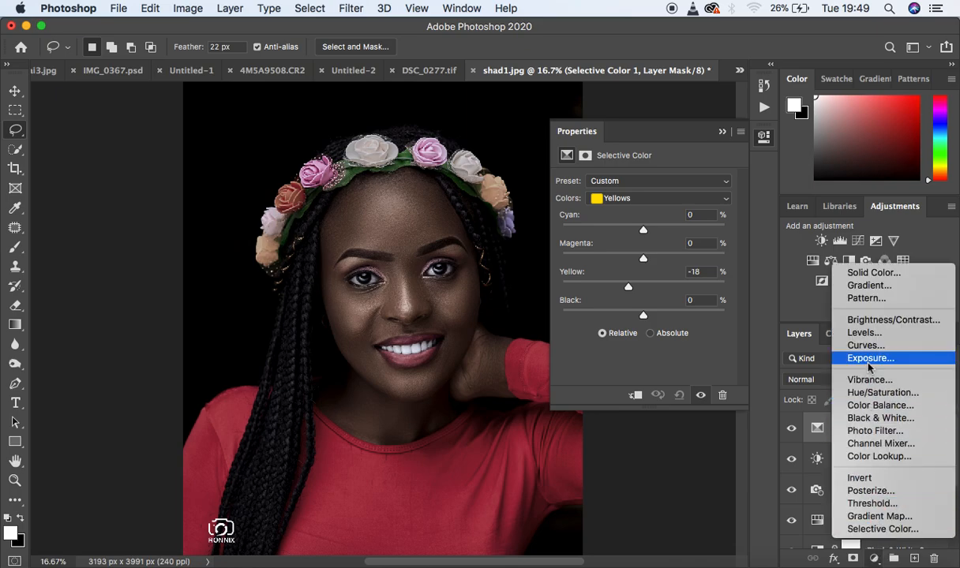
left_click(863, 332)
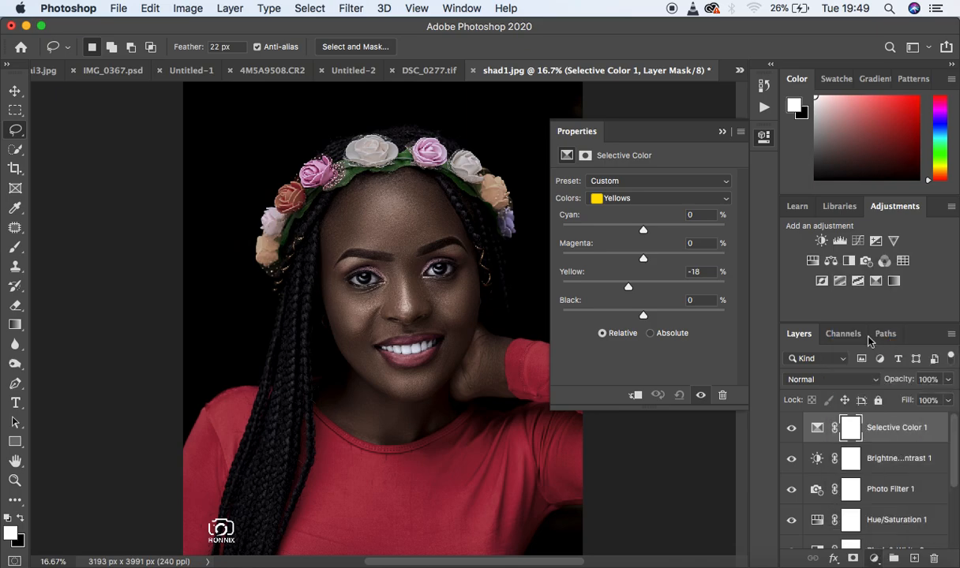
left_click_drag(582, 294, 585, 295)
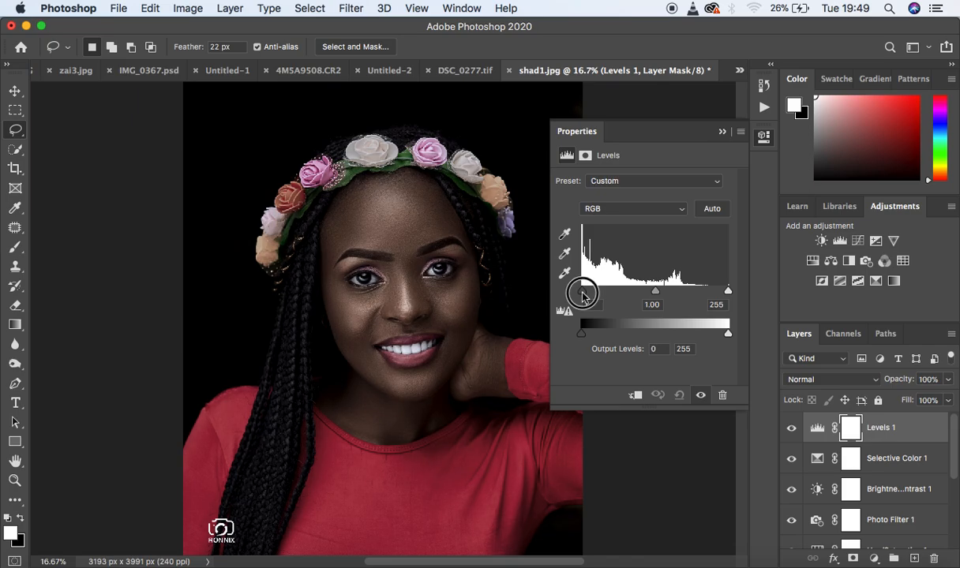
left_click(722, 131)
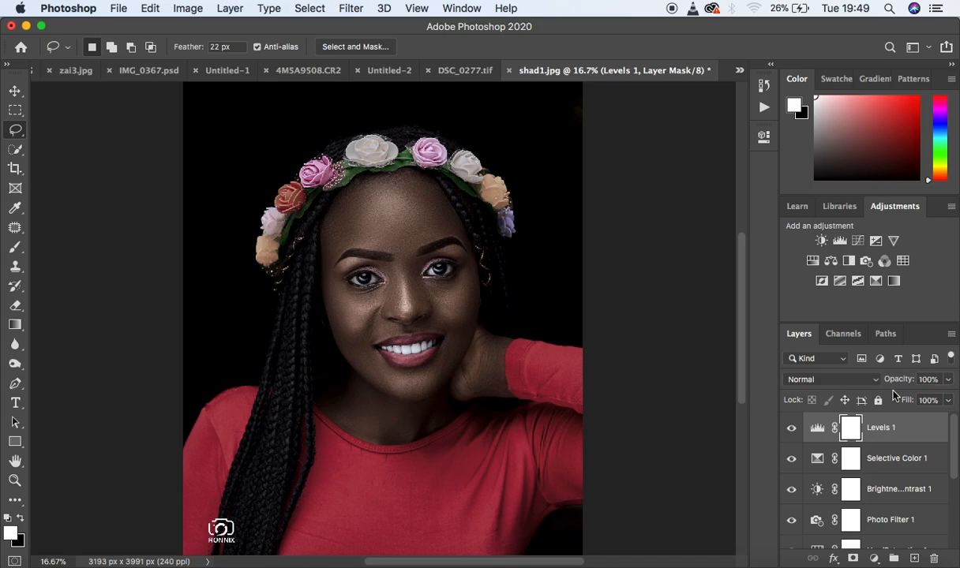
- Add a Curves adjustment layer and lift the RGB midpoint slightly to input 121, output 129, then close its settings
left_click(875, 558)
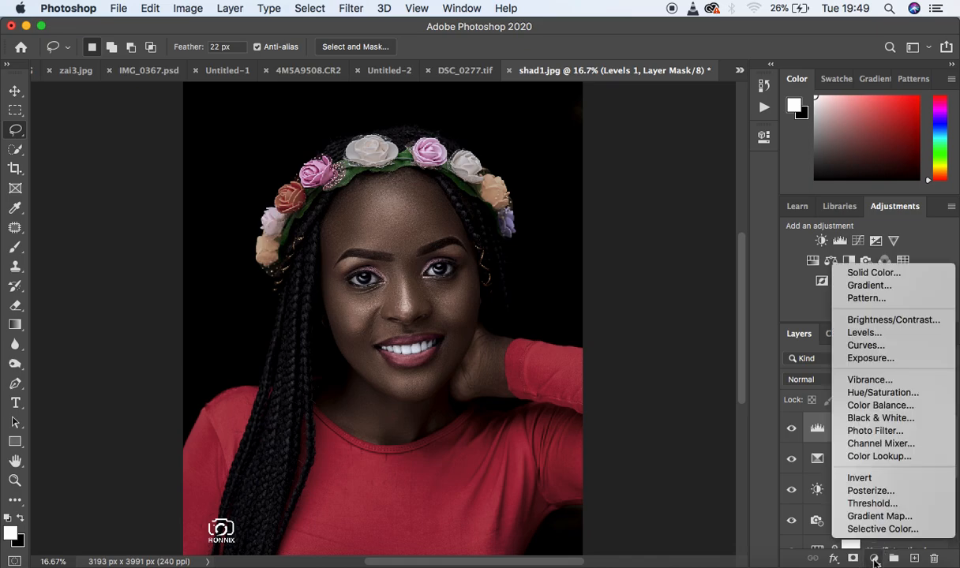
left_click(865, 345)
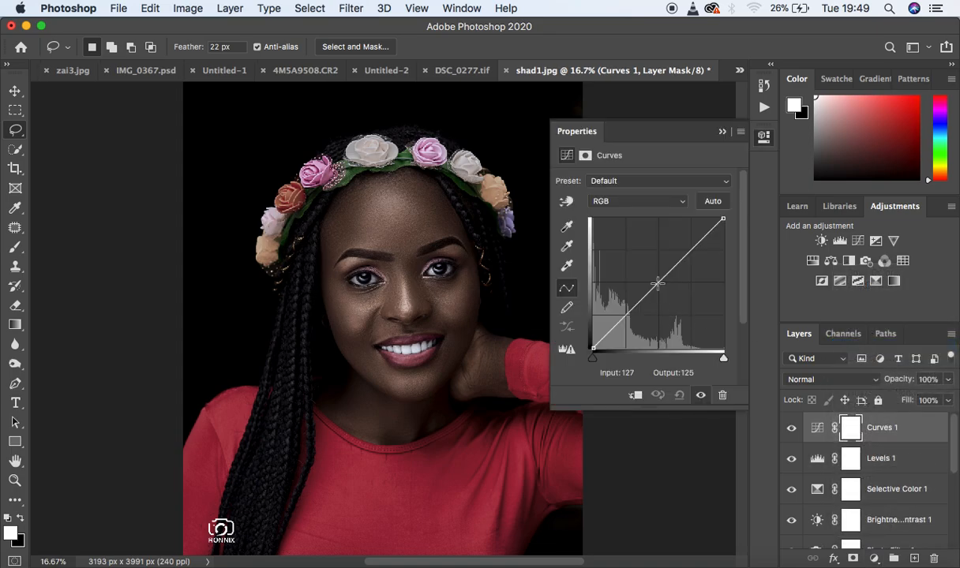
left_click_drag(658, 281, 654, 281)
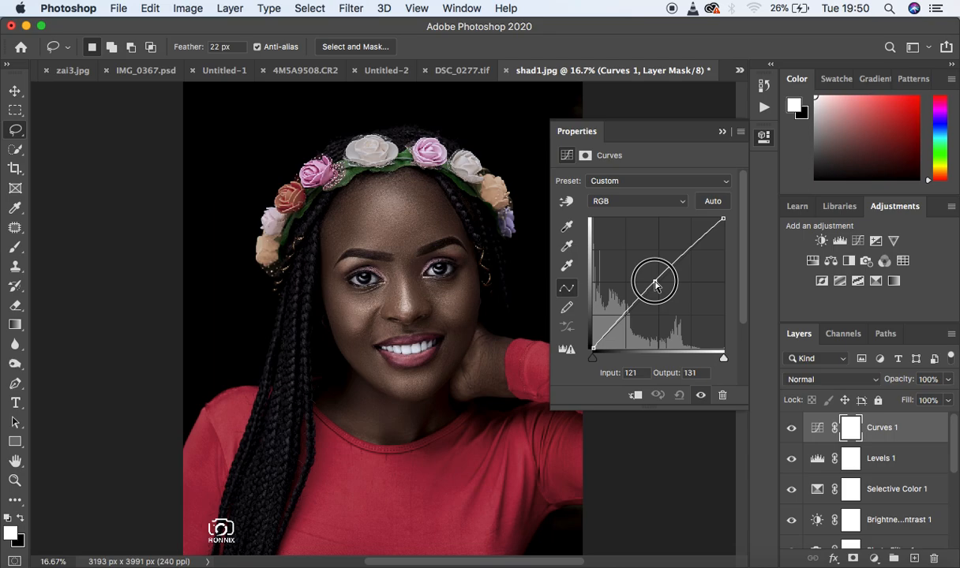
left_click_drag(654, 281, 654, 282)
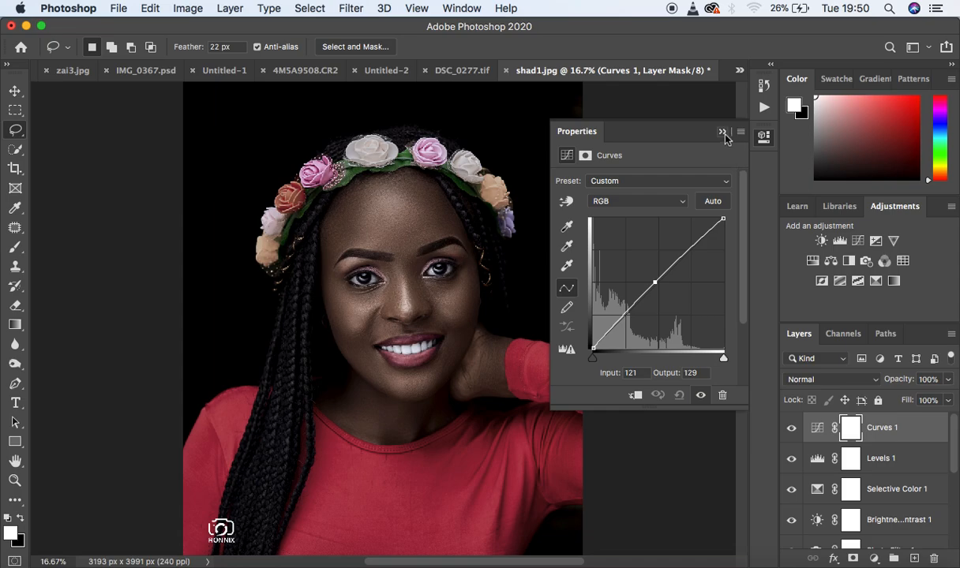
left_click(721, 133)
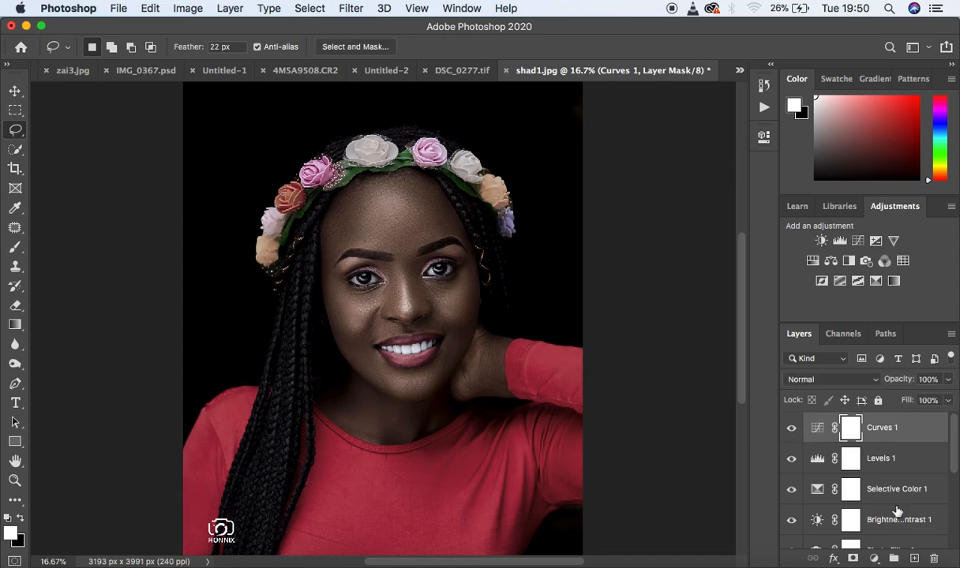
- Compare the graded portrait with the original by repeatedly hiding and restoring all layers above the Background
scroll(909, 519, "down", 5)
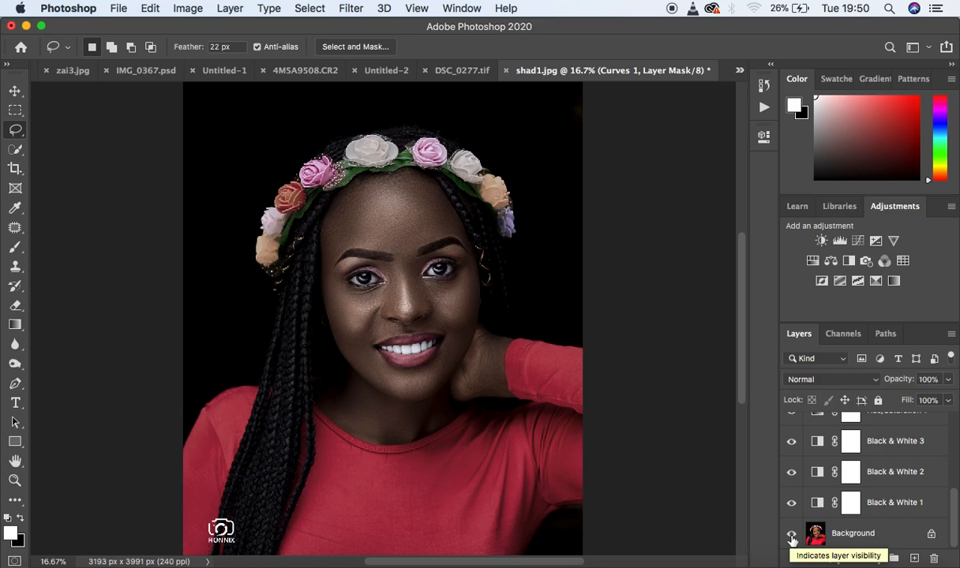
left_click(792, 537, "alt")
left_click(792, 536, "alt")
left_click(792, 536, "alt")
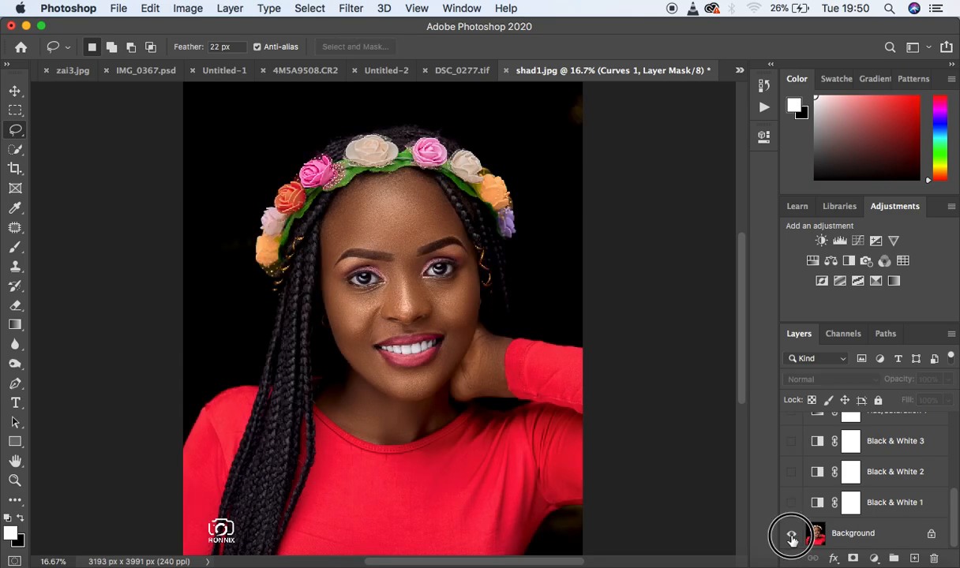
left_click(792, 537, "alt")
left_click(792, 537, "alt")
left_click(791, 537, "alt")
left_click(792, 536, "alt")
left_click(792, 536, "alt")
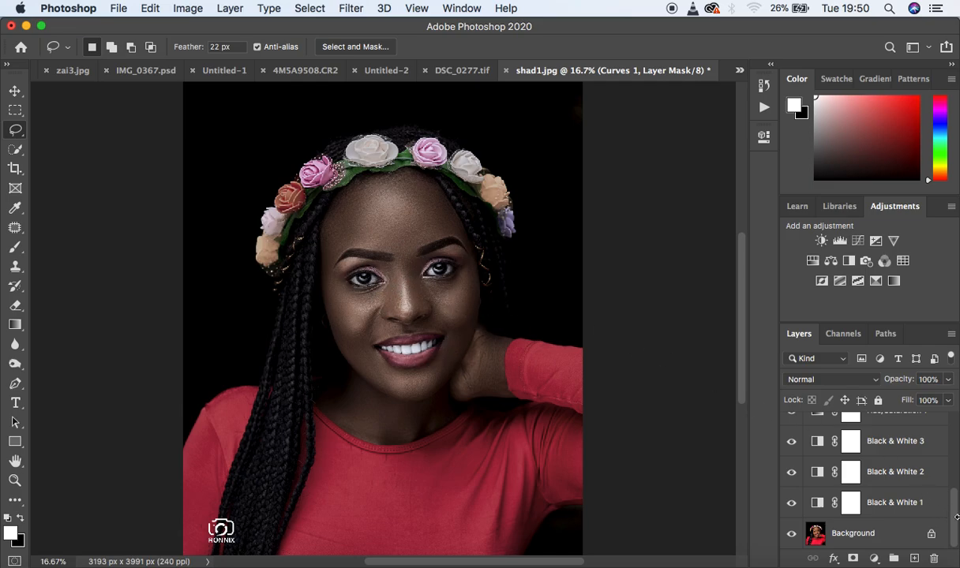
- Group all the adjustment layers from Curves 1 down to Black & White 1 and name the group melanin
left_click_drag(955, 515, 955, 442)
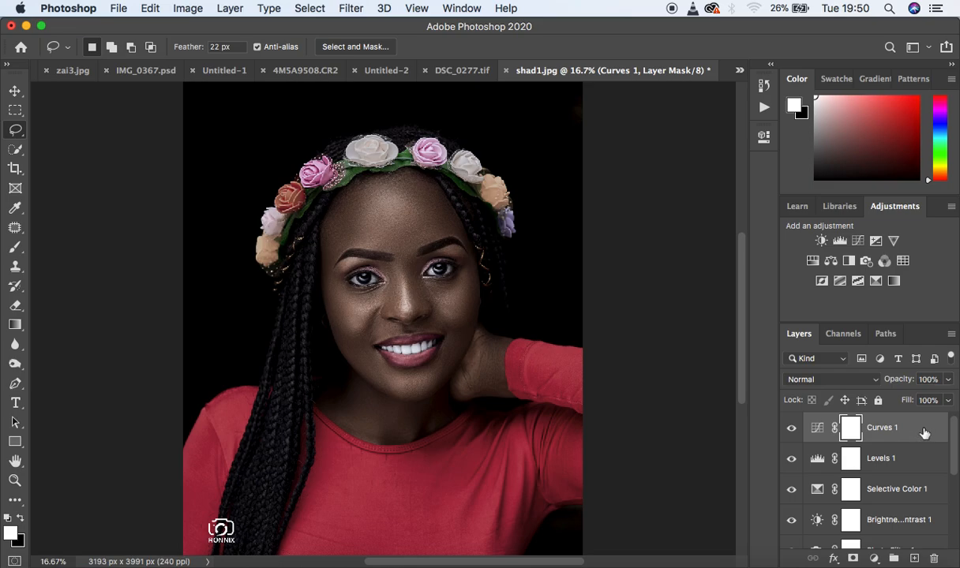
left_click_drag(955, 447, 955, 521)
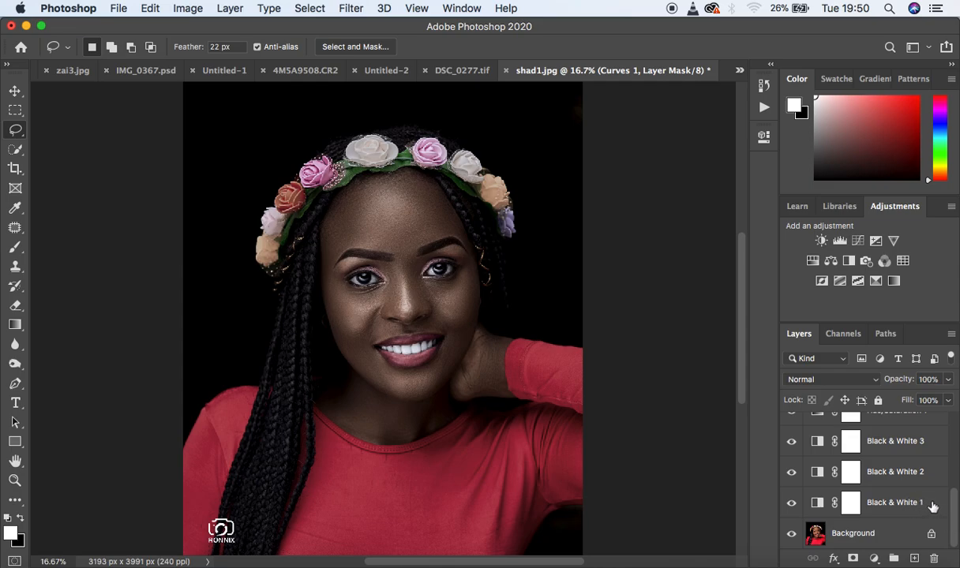
left_click(933, 507, "shift")
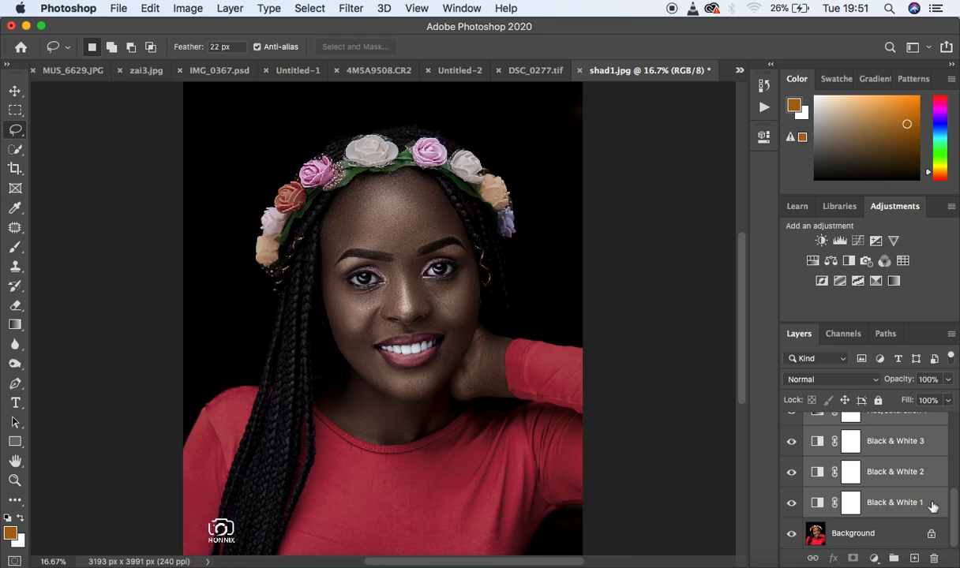
key("super+g")
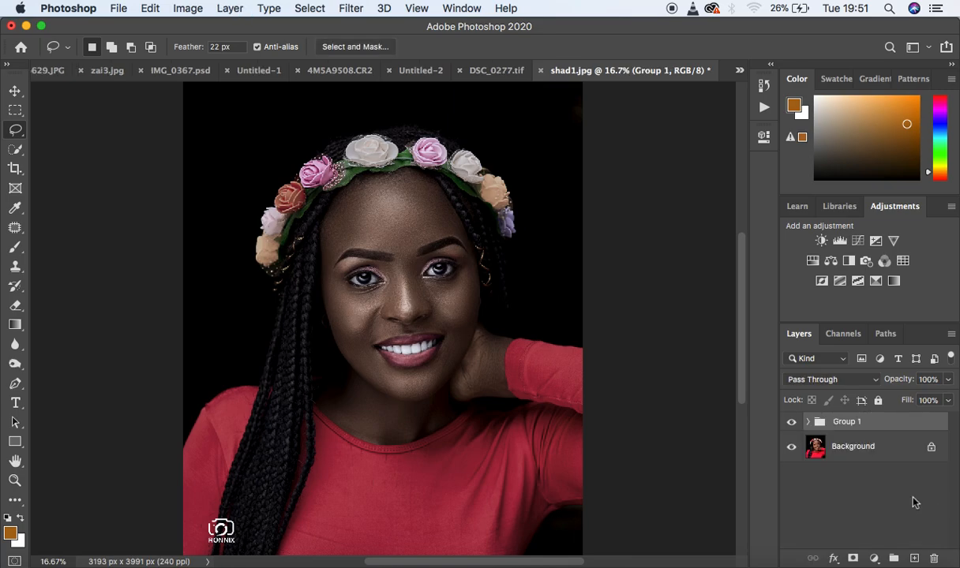
double_click(847, 422)
type("melanin")
key("Return")
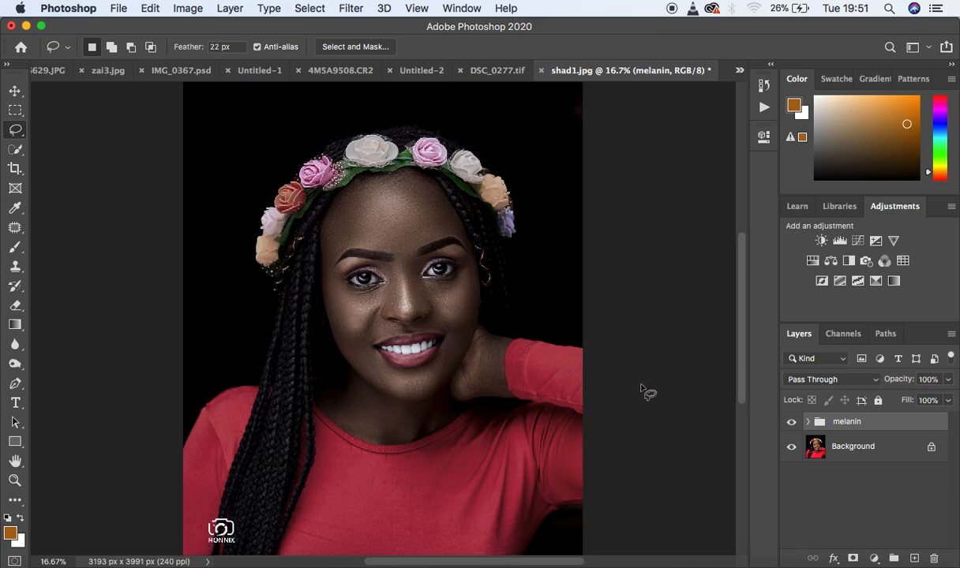
- Add a black layer mask to the melanin group and activate the Brush tool with white as the foreground color
left_click(853, 559)
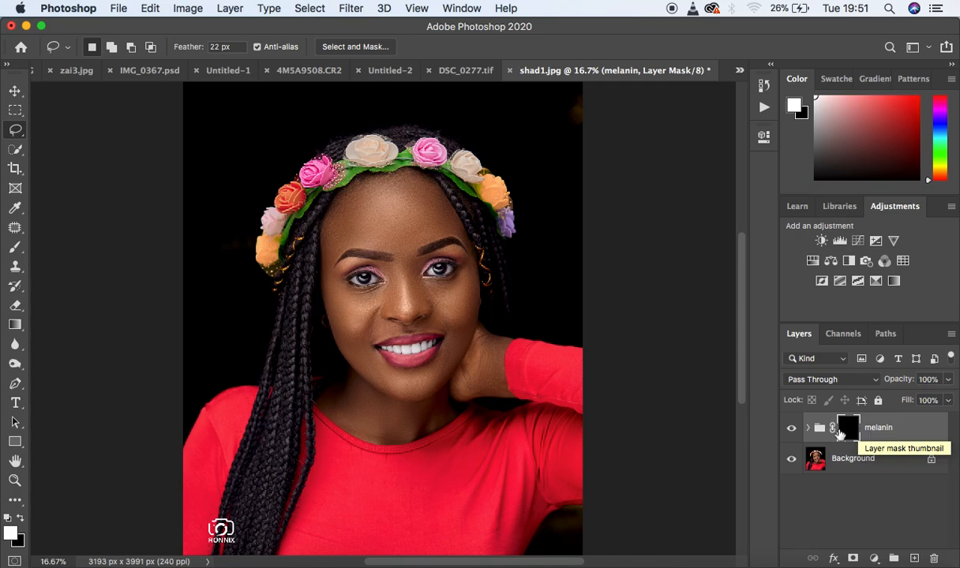
left_click(14, 249)
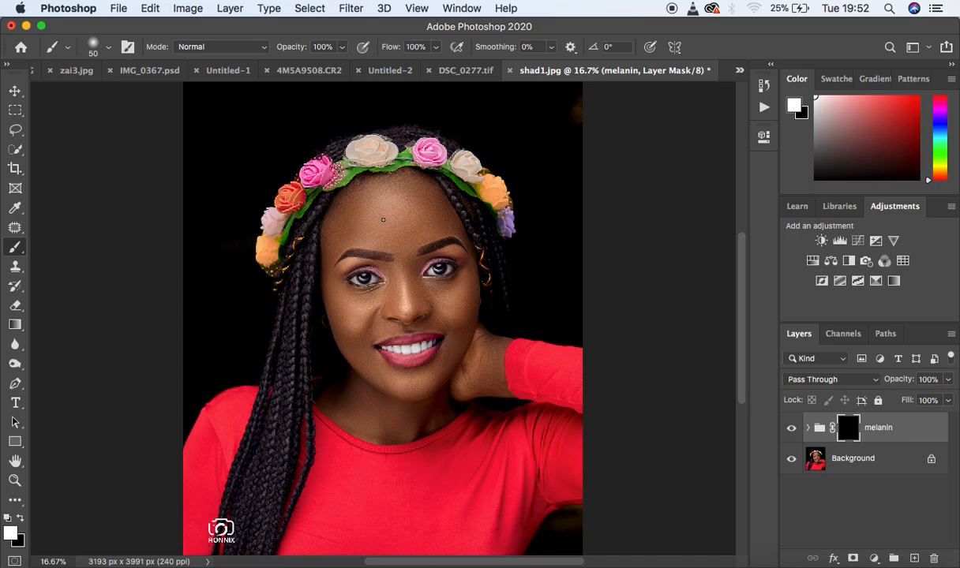
- Enlarge the brush and paint white on the melanin group's mask over the face and neck to reveal the skin grade
key("bracketright")
key("bracketright")
key("bracketright")
key("bracketright")
key("bracketright")
key("bracketright")
key("bracketright")
key("bracketright")
key("bracketright")
key("bracketright")
key("bracketright")
key("bracketright")
key("bracketright")
key("bracketright")
key("bracketright")
key("bracketright")
key("bracketright")
key("bracketleft")
mouse_move(356, 214)
left_mouse_down()
mouse_move(418, 211)
mouse_move(405, 208)
mouse_move(413, 202)
mouse_move(424, 211)
mouse_move(400, 195)
mouse_move(343, 236)
mouse_move(342, 312)
mouse_move(396, 388)
mouse_move(353, 367)
mouse_move(364, 404)
mouse_move(386, 407)
mouse_move(342, 398)
mouse_move(380, 414)
mouse_move(419, 409)
mouse_move(340, 398)
mouse_move(398, 412)
mouse_move(365, 415)
mouse_move(404, 412)
mouse_move(434, 392)
mouse_move(441, 363)
mouse_move(436, 304)
mouse_move(434, 352)
mouse_move(432, 312)
mouse_move(428, 353)
mouse_move(386, 345)
mouse_move(380, 330)
mouse_move(402, 314)
mouse_move(375, 309)
mouse_move(396, 299)
mouse_move(401, 264)
mouse_move(401, 294)
mouse_move(393, 229)
mouse_move(367, 222)
mouse_move(340, 254)
mouse_move(364, 214)
mouse_move(344, 233)
mouse_move(386, 204)
mouse_move(403, 252)
mouse_move(439, 253)
mouse_move(429, 217)
mouse_move(450, 301)
mouse_move(437, 290)
mouse_move(345, 375)
mouse_move(360, 396)
mouse_move(403, 405)
mouse_move(471, 354)
mouse_move(476, 369)
mouse_move(484, 343)
mouse_move(476, 382)
mouse_move(499, 393)
mouse_move(486, 369)
mouse_move(499, 342)
mouse_move(500, 393)
mouse_move(495, 347)
mouse_move(473, 386)
mouse_move(424, 423)
mouse_move(356, 390)
mouse_move(332, 309)
mouse_move(330, 252)
mouse_move(353, 204)
mouse_move(388, 188)
mouse_move(422, 193)
mouse_move(449, 221)
mouse_move(460, 210)
mouse_move(465, 306)
mouse_move(464, 265)
mouse_move(463, 294)
mouse_move(443, 240)
mouse_move(420, 267)
mouse_move(444, 350)
mouse_move(416, 368)
mouse_move(365, 342)
mouse_move(413, 307)
mouse_move(364, 317)
mouse_move(382, 274)
mouse_move(337, 292)
mouse_move(371, 246)
mouse_move(332, 251)
mouse_move(360, 199)
mouse_move(401, 182)
mouse_move(431, 197)
mouse_move(461, 274)
mouse_move(453, 311)
mouse_move(498, 393)
mouse_move(363, 425)
mouse_move(324, 399)
mouse_move(377, 378)
mouse_move(345, 336)
mouse_move(375, 365)
mouse_move(347, 285)
mouse_move(379, 199)
mouse_move(408, 193)
mouse_move(269, 194)
left_mouse_up()
- Reduce the brush to size 250 and paint white on the mask over the raised hand and wrist and around the pink flower
key("bracketleft")
key("bracketleft")
key("bracketleft")
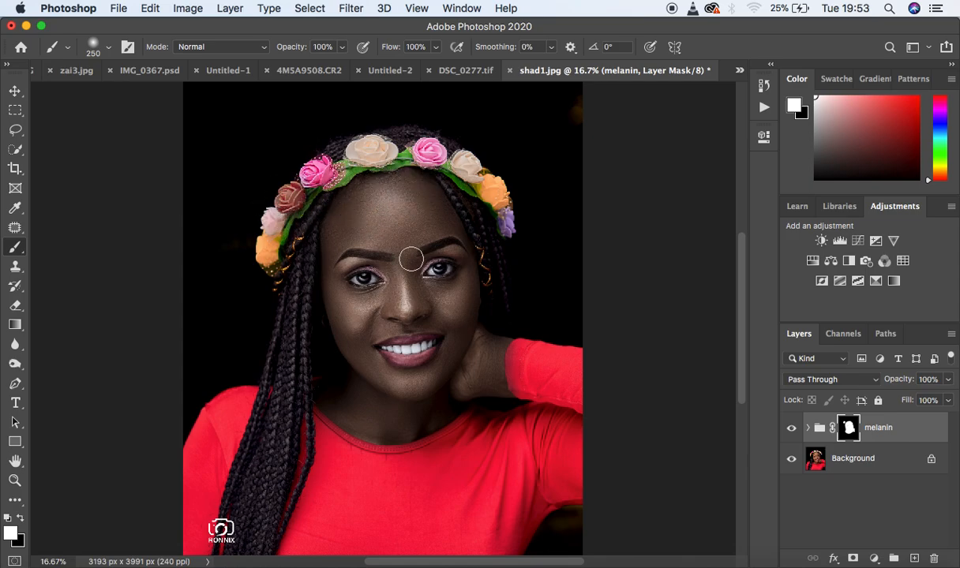
left_click_drag(493, 348, 491, 384)
left_click_drag(316, 175, 304, 176)
mouse_move(302, 186)
left_mouse_down()
mouse_move(280, 185)
mouse_move(308, 180)
left_mouse_up()
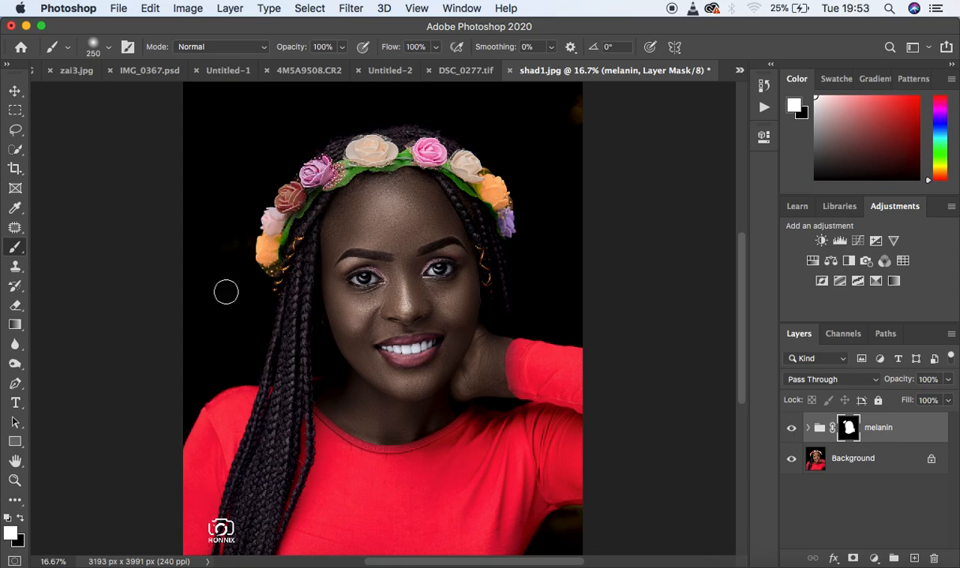
- Paint black on the mask at brush size 400 to remove the grade from the pink and red flowers, and repaint the face with white
left_click(20, 518)
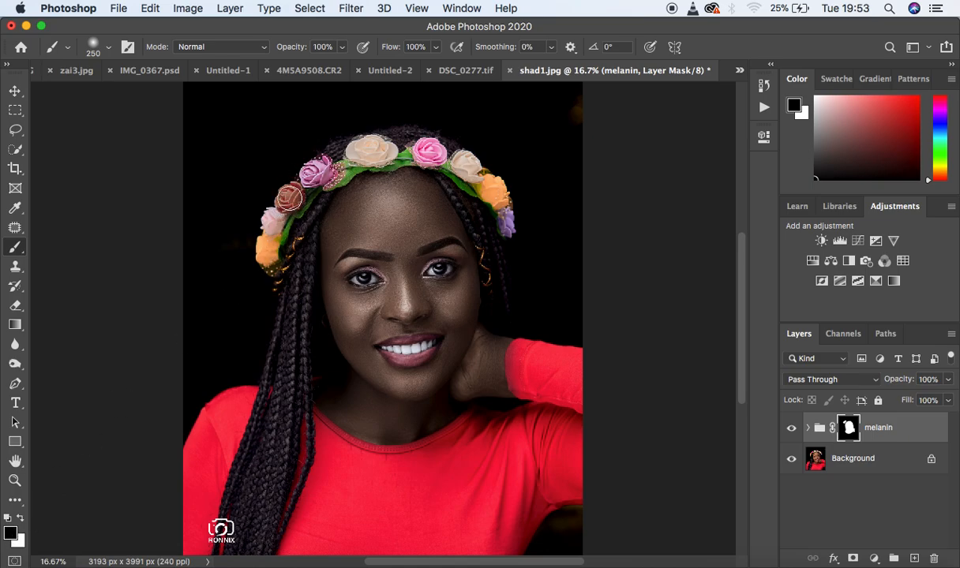
key("bracketright")
key("bracketright")
mouse_move(319, 178)
left_mouse_down()
mouse_move(295, 188)
mouse_move(311, 172)
mouse_move(277, 218)
mouse_move(314, 170)
left_mouse_up()
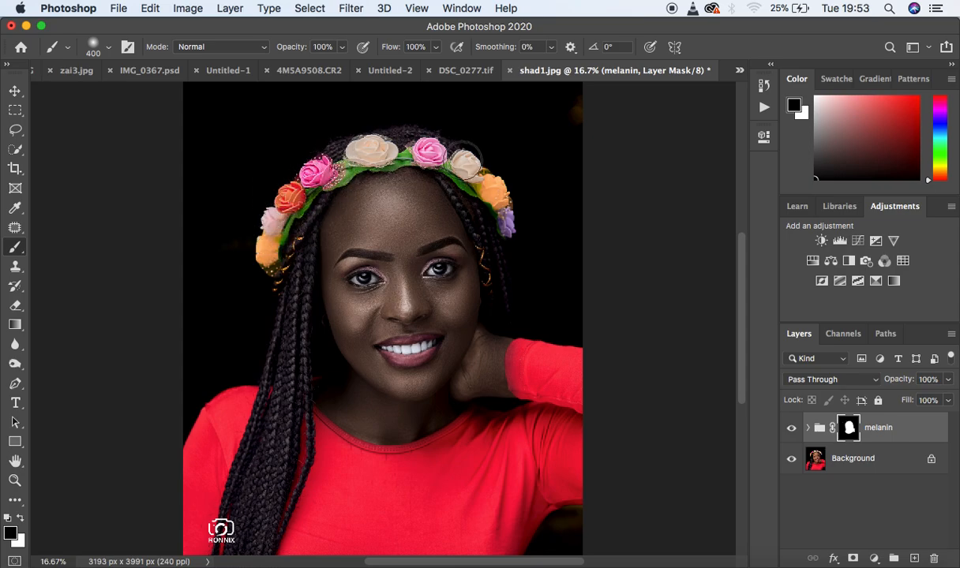
left_click(20, 518)
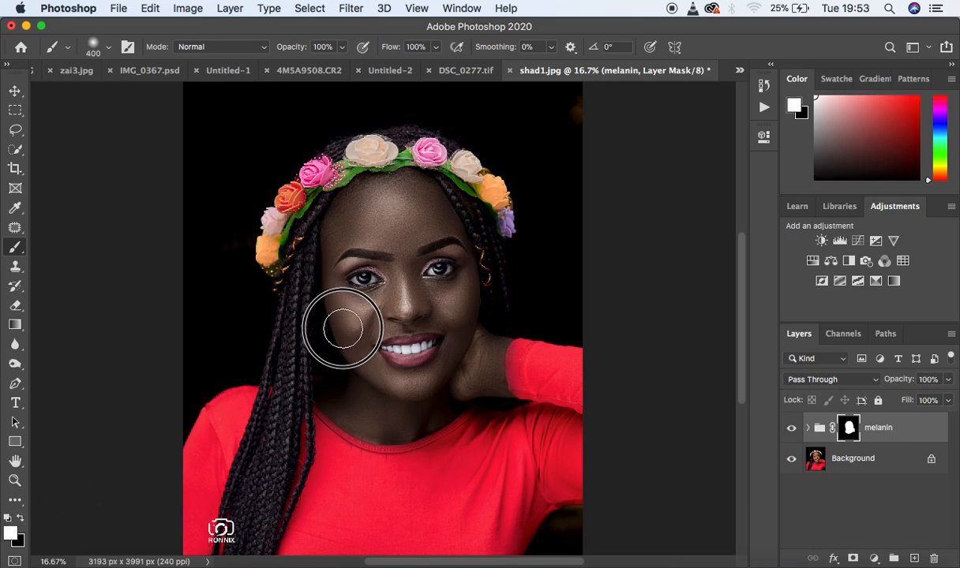
mouse_move(341, 330)
left_mouse_down()
mouse_move(343, 288)
mouse_move(362, 238)
mouse_move(359, 212)
mouse_move(410, 193)
mouse_move(446, 246)
mouse_move(458, 341)
mouse_move(472, 366)
mouse_move(489, 347)
mouse_move(486, 378)
mouse_move(401, 410)
mouse_move(371, 381)
mouse_move(342, 226)
mouse_move(373, 197)
mouse_move(403, 189)
mouse_move(431, 204)
mouse_move(455, 251)
mouse_move(457, 334)
mouse_move(490, 384)
mouse_move(491, 355)
mouse_move(461, 392)
mouse_move(404, 406)
mouse_move(366, 372)
mouse_move(345, 314)
mouse_move(353, 390)
mouse_move(382, 410)
mouse_move(417, 404)
mouse_move(417, 353)
mouse_move(438, 294)
mouse_move(435, 247)
mouse_move(407, 218)
mouse_move(427, 215)
mouse_move(450, 234)
mouse_move(457, 295)
mouse_move(448, 220)
mouse_move(391, 217)
mouse_move(342, 240)
mouse_move(337, 253)
mouse_move(364, 203)
left_mouse_up()
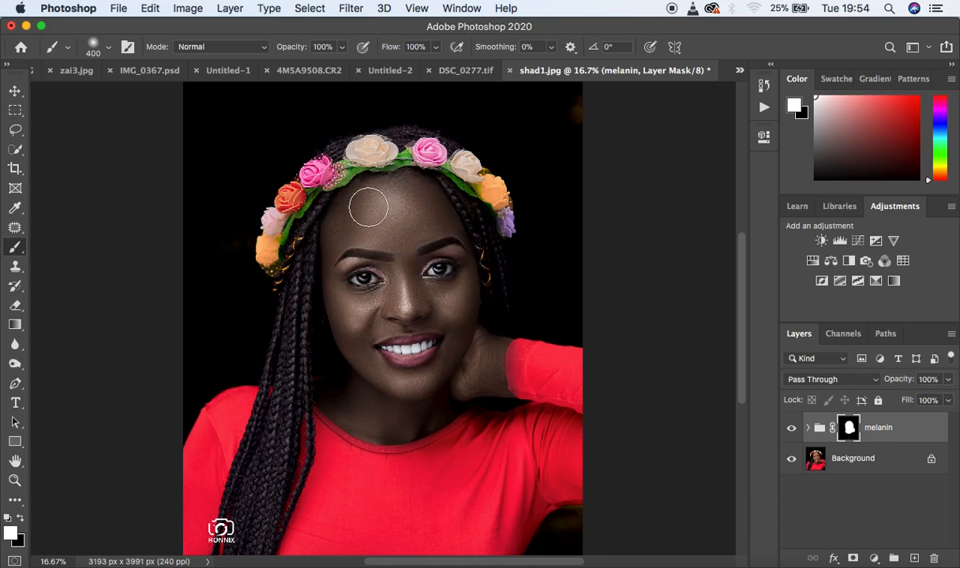
- Lower the melanin group's opacity to 97%
left_click(948, 379)
mouse_move(940, 397)
left_mouse_down()
mouse_move(933, 401)
mouse_move(948, 401)
left_mouse_up()
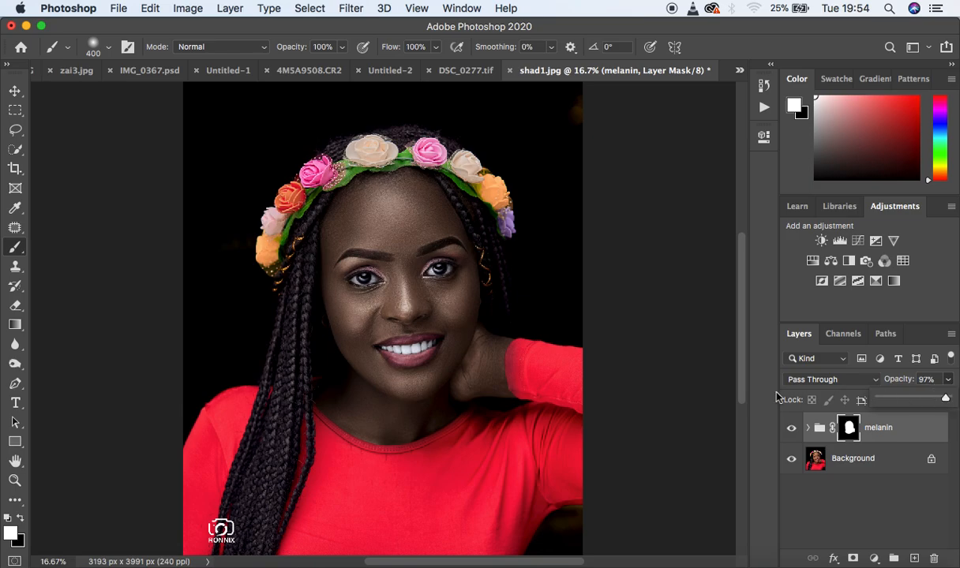
left_click(474, 345)
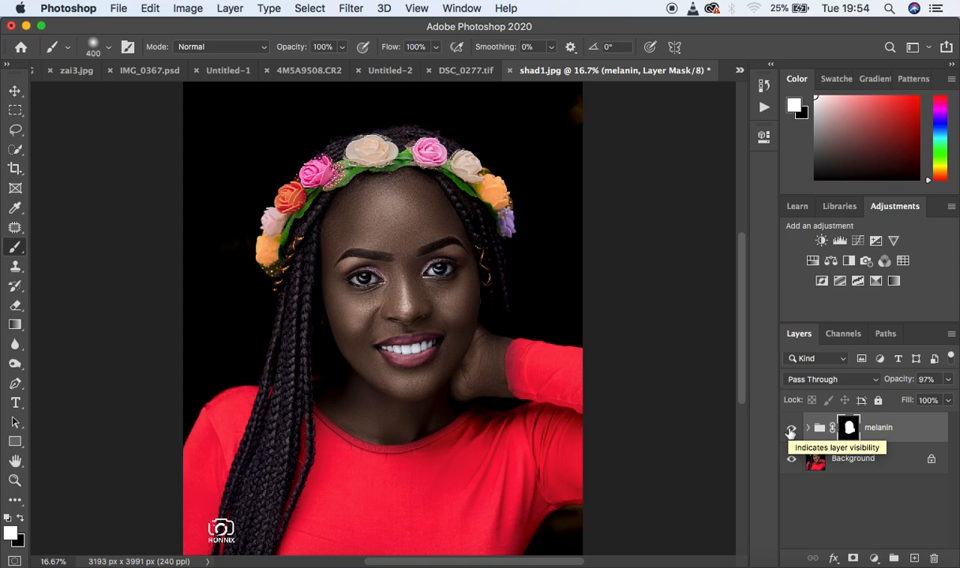
- Compare the graded skin with the original by repeatedly hiding and showing the melanin group
left_click(791, 429)
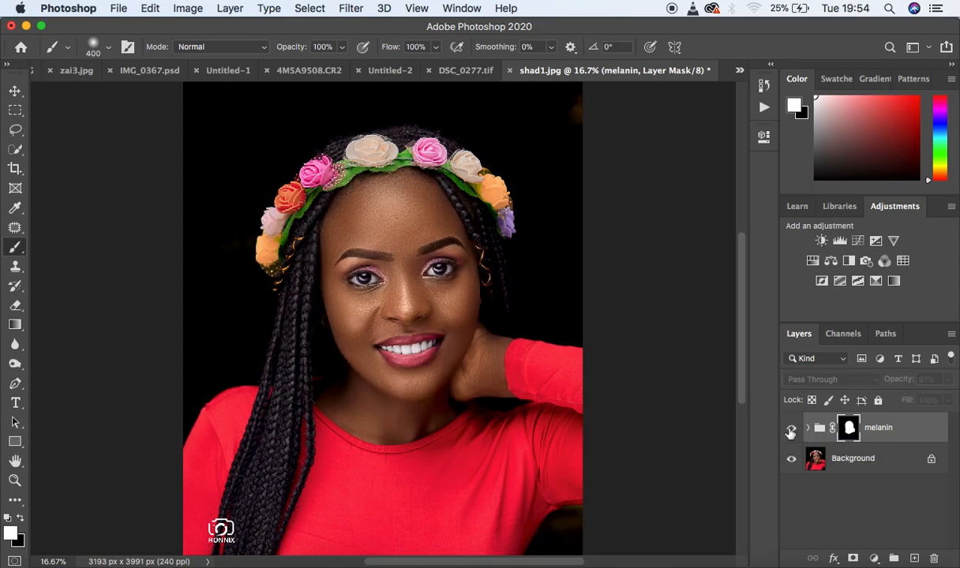
left_click(790, 430)
left_click(790, 429)
left_click(790, 430)
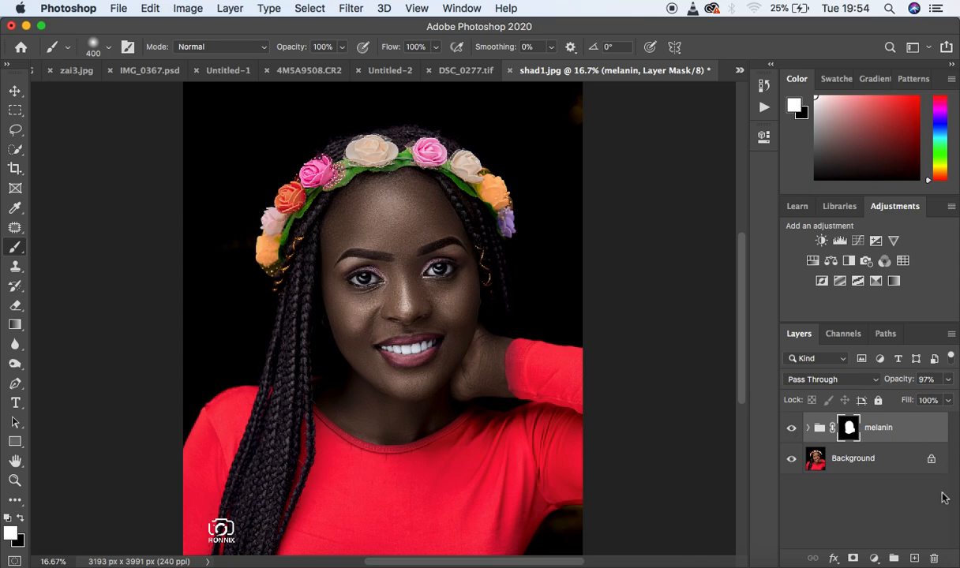
- Lower the melanin group's opacity to 79% and compare the softened grade with the original by toggling the group's visibility
left_click(950, 383)
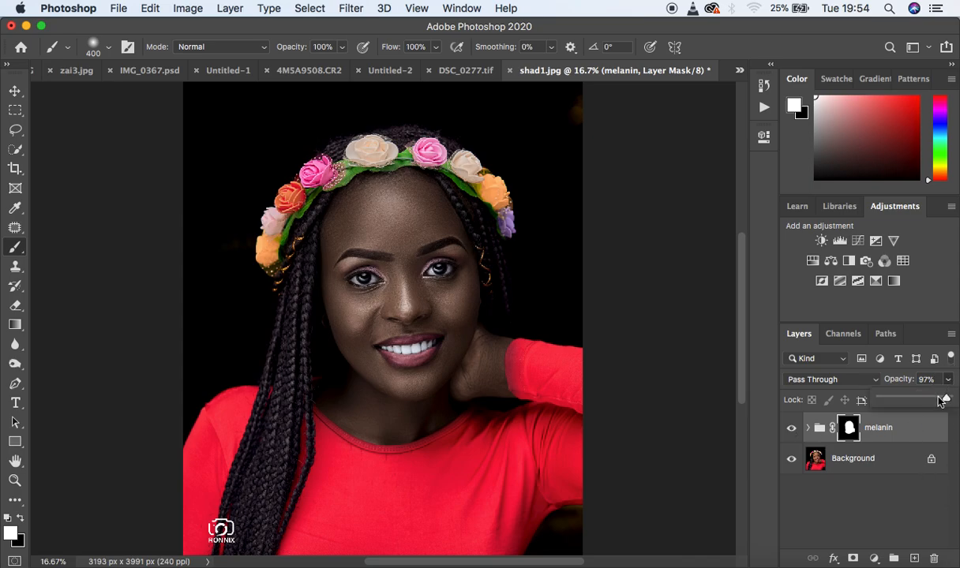
mouse_move(941, 398)
left_mouse_down()
mouse_move(929, 400)
mouse_move(936, 400)
left_mouse_up()
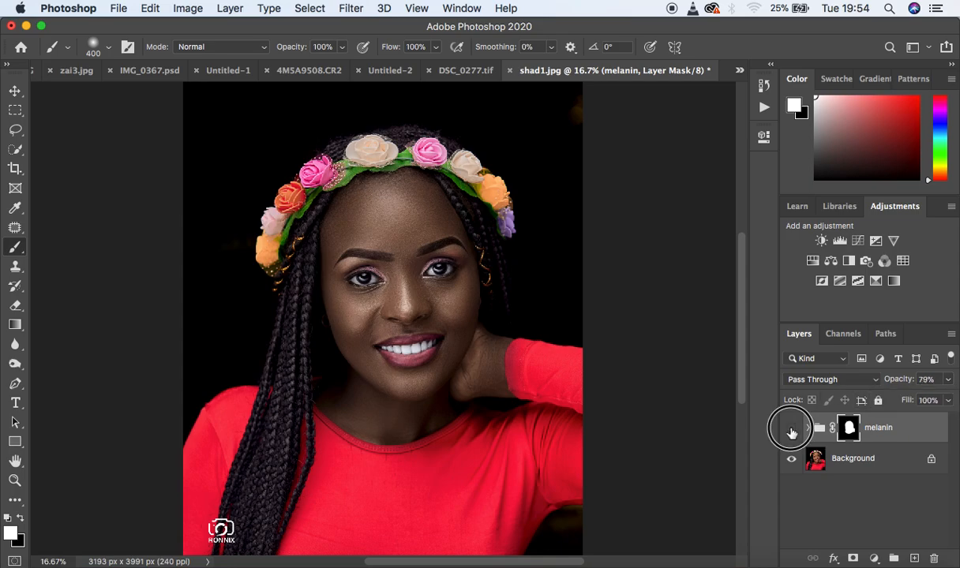
left_click(791, 428)
left_click(792, 429)
left_click(791, 429)
left_click(791, 429)
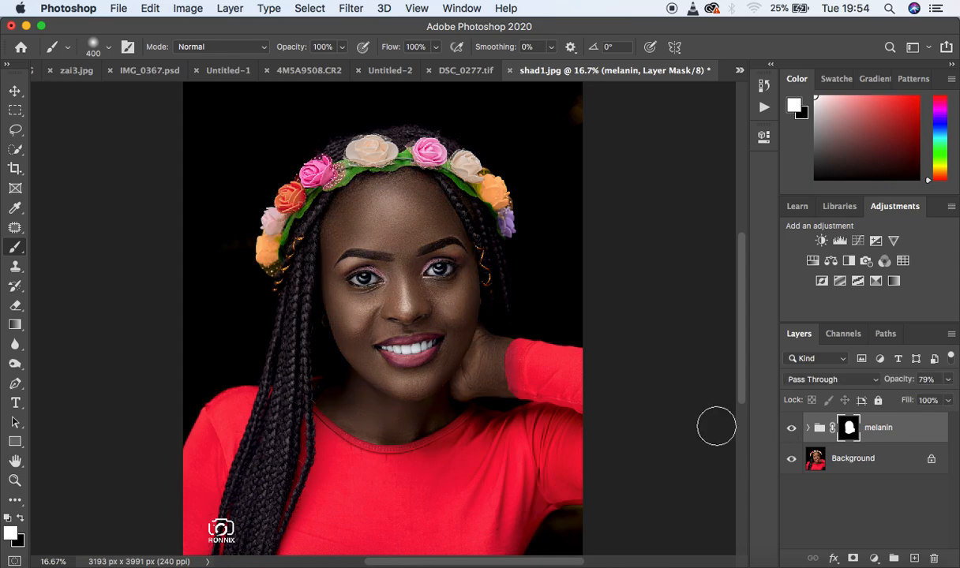